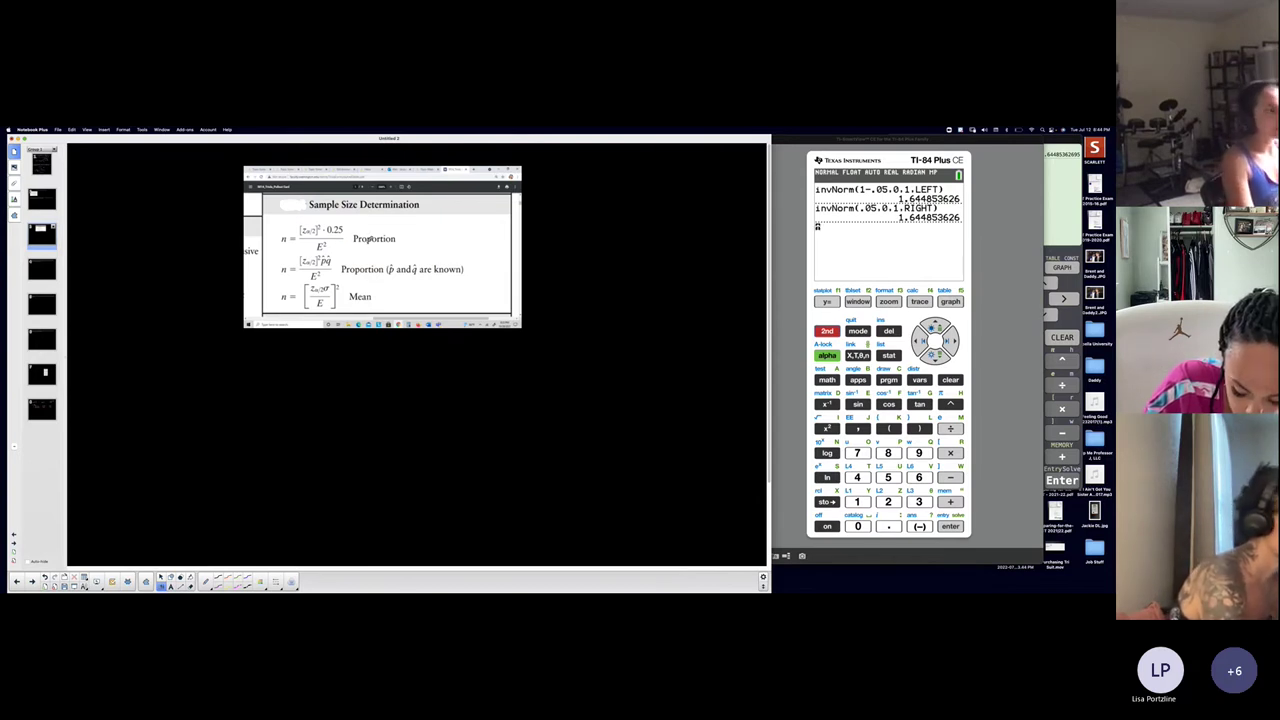
Step: Open the handwritten 'CI for:' notes page from the last page thumbnail
left_click(41, 409)
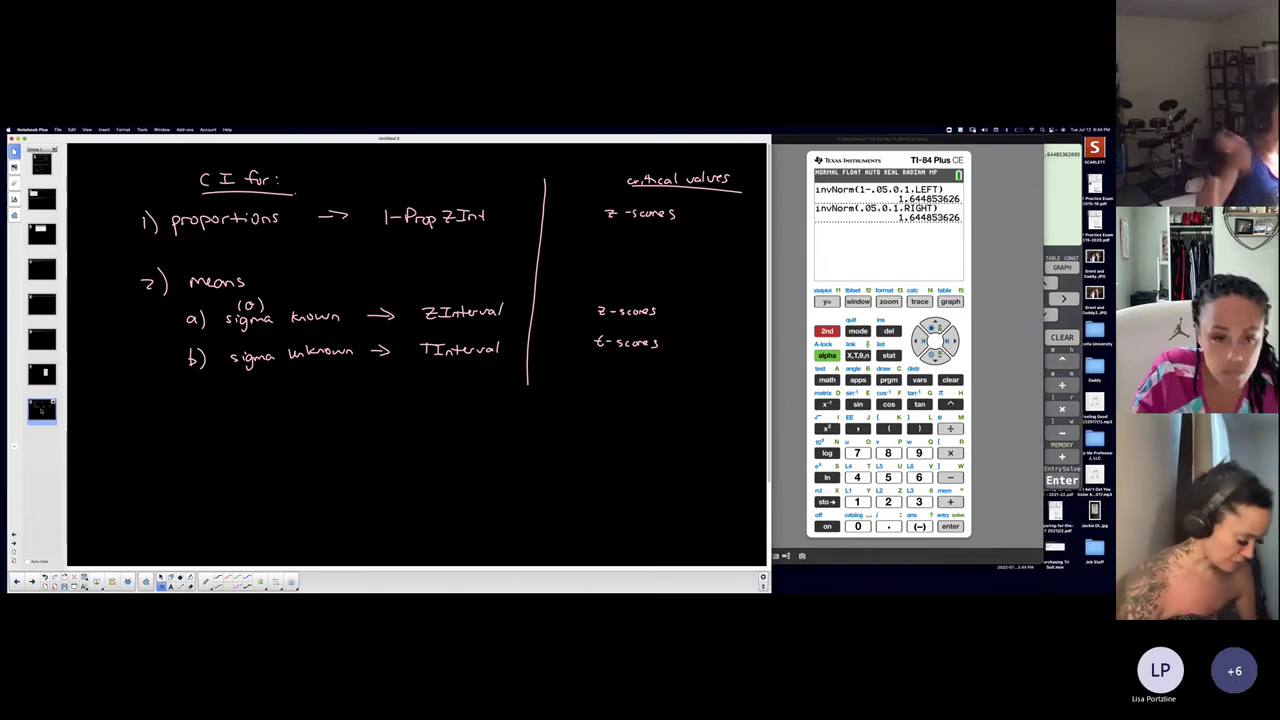
Step: Flip from the formulas page through the three word problems, ending on the population-mean question
left_click(50, 244)
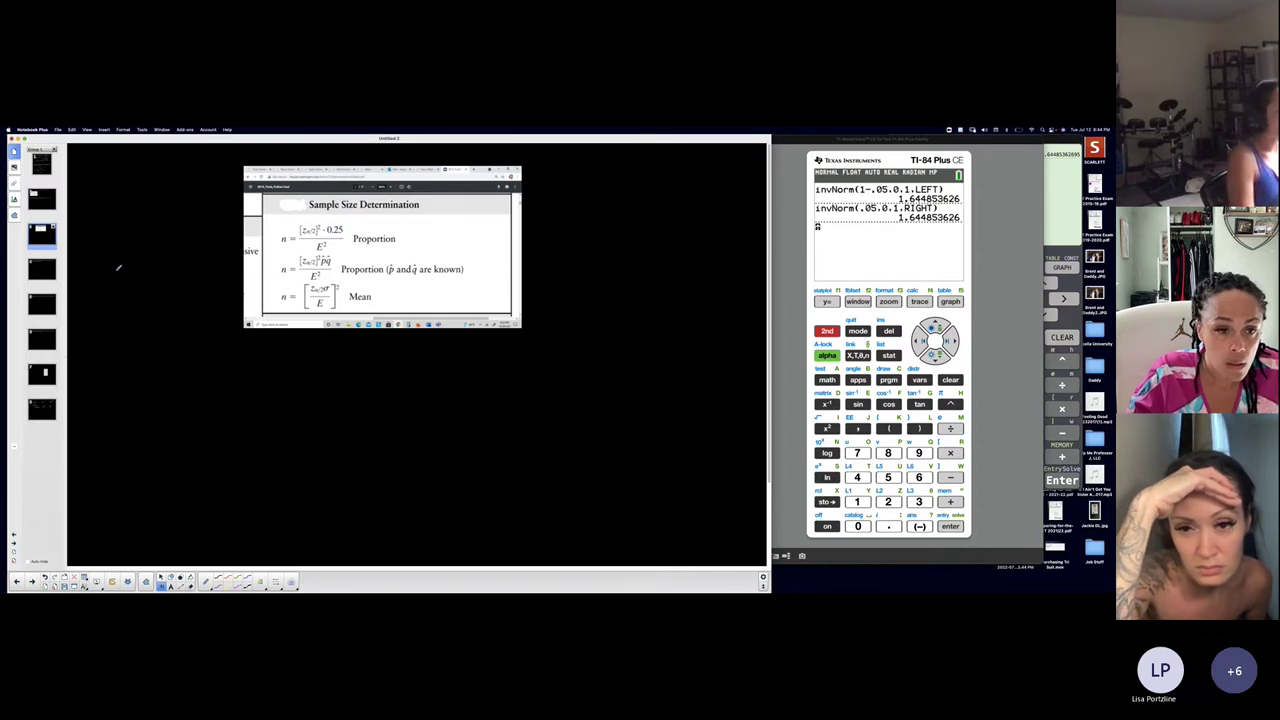
left_click(42, 270)
left_click(42, 303)
left_click(42, 338)
left_click(43, 270)
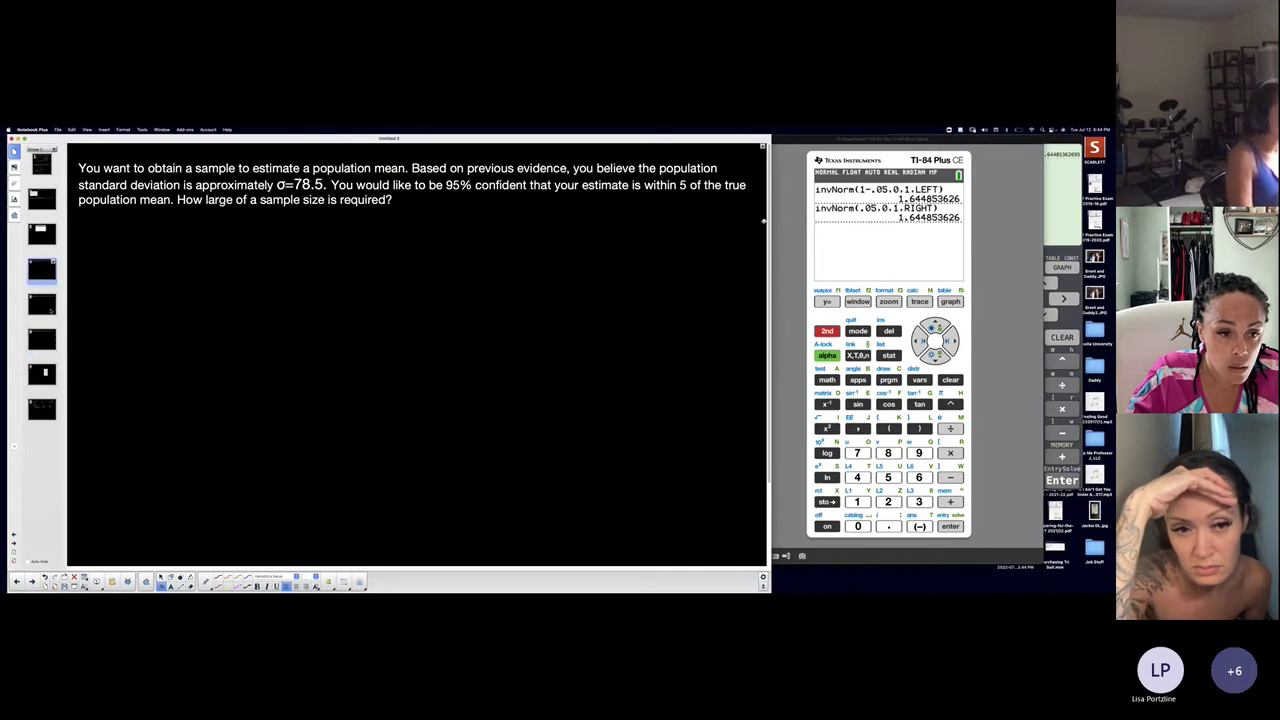
Step: Browse the next problem, CI notes and x/f table slides, then return to the formulas
key("Page_Down")
key("Page_Down")
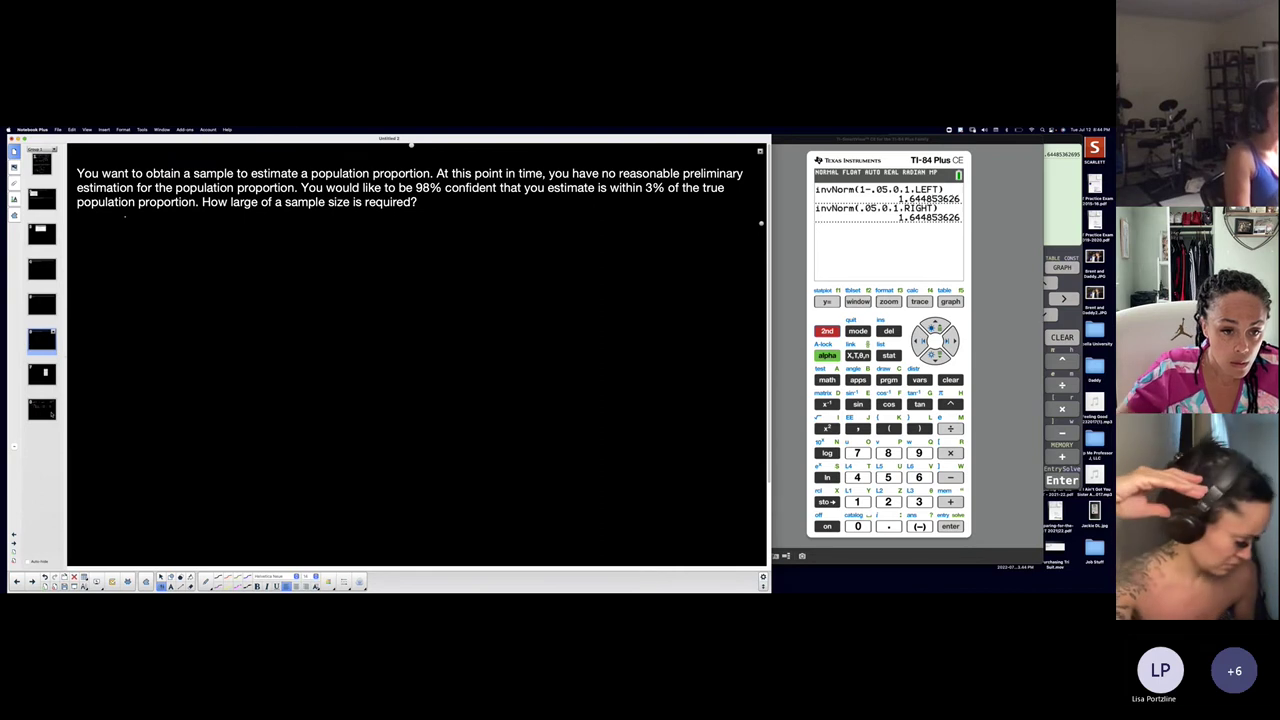
left_click(42, 405)
left_click(42, 372)
left_click(42, 233)
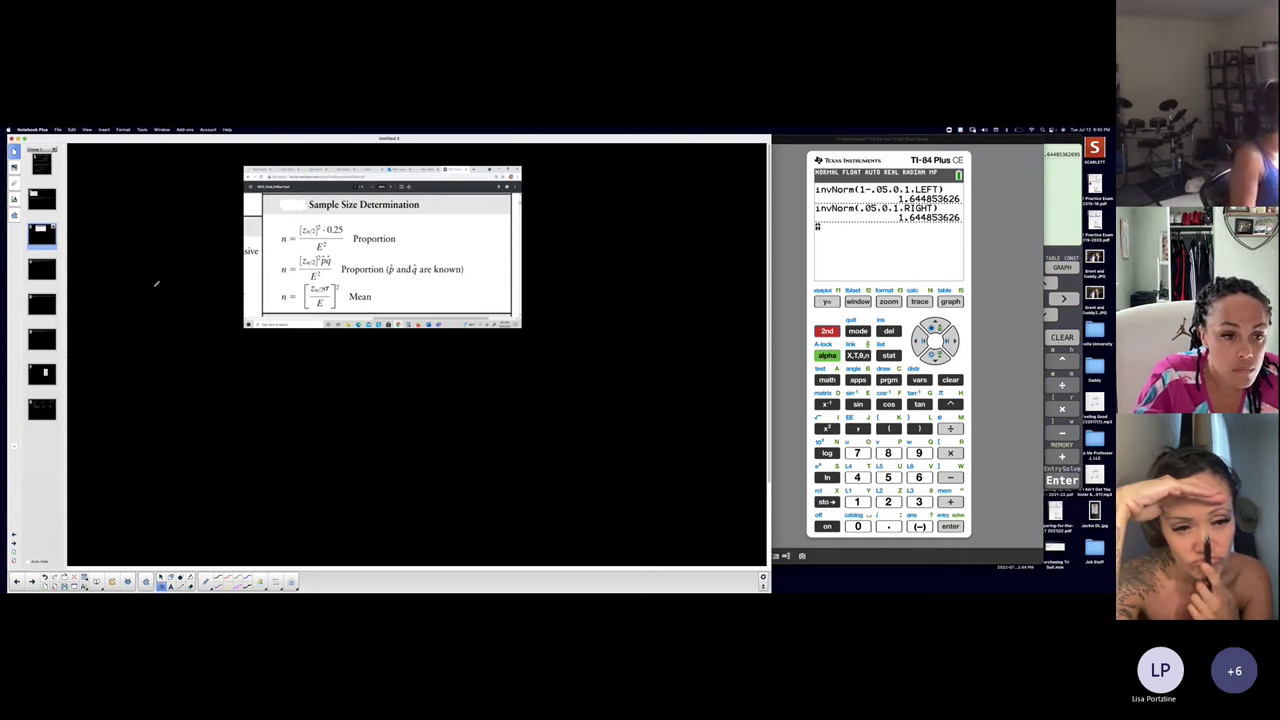
Step: Review the population-mean and population-proportion problems, then go back to the formulas page
left_click(41, 268)
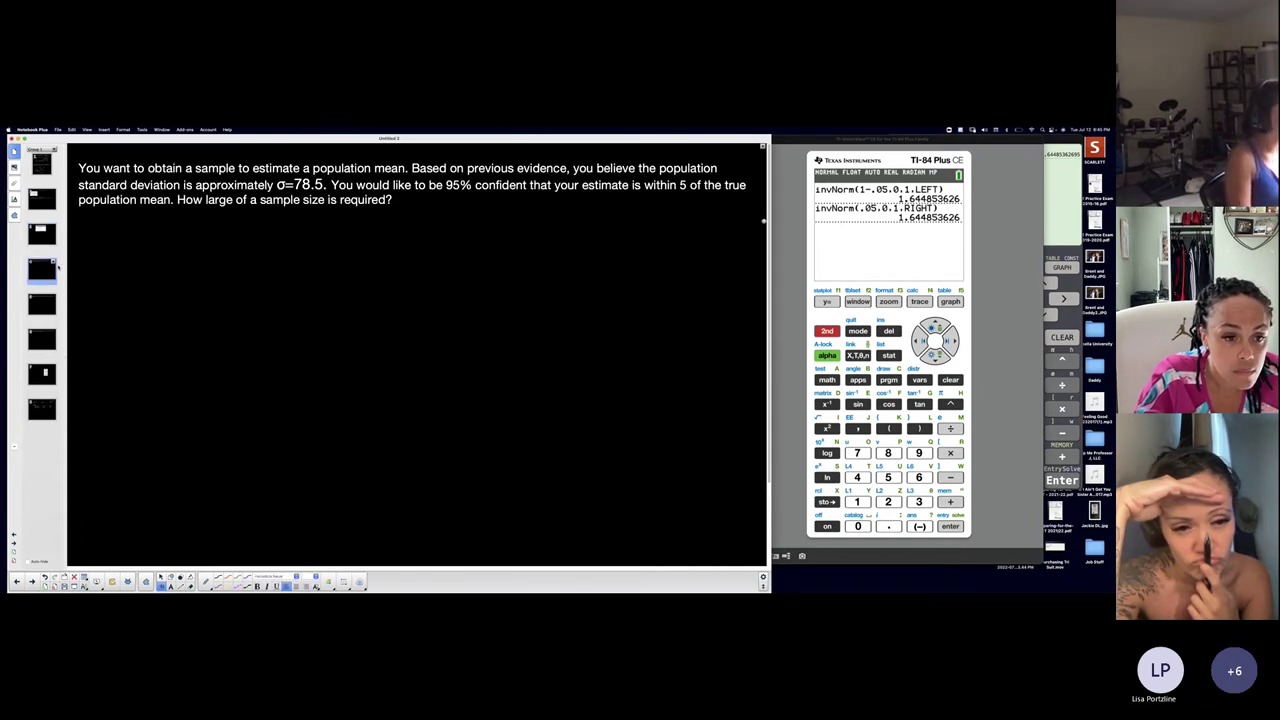
key("Page_Down")
key("Page_Down")
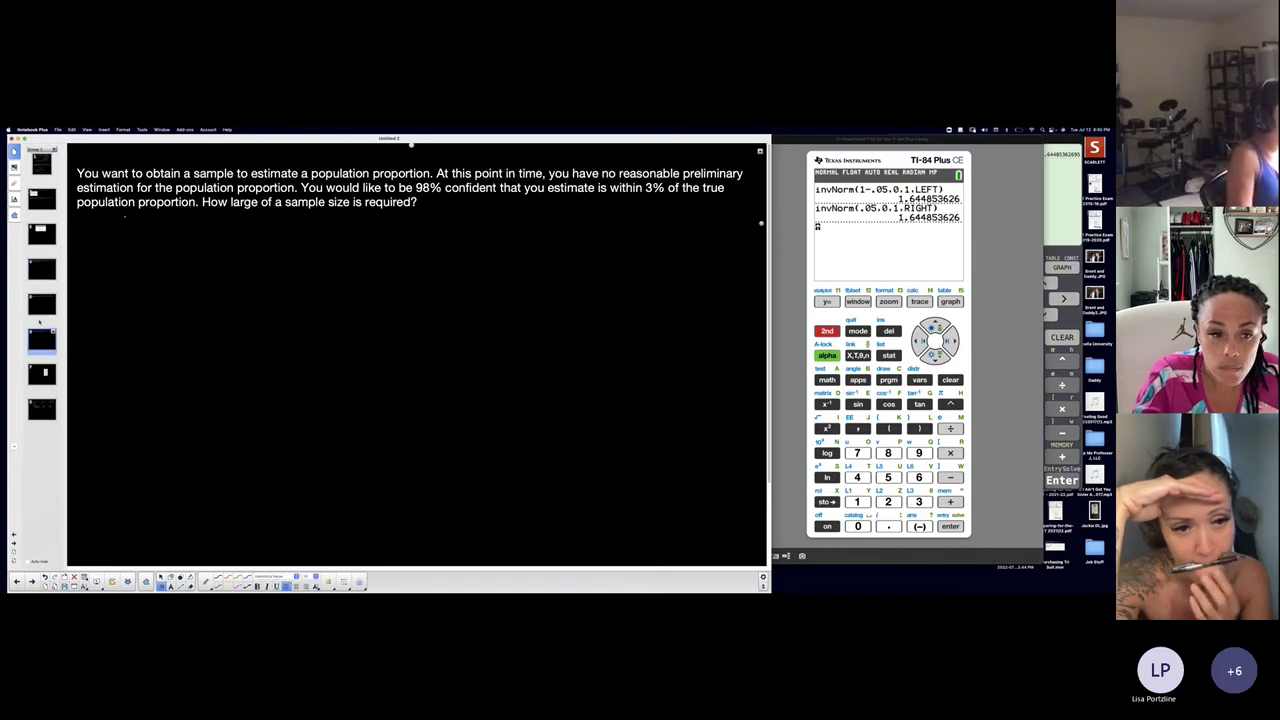
left_click(41, 234)
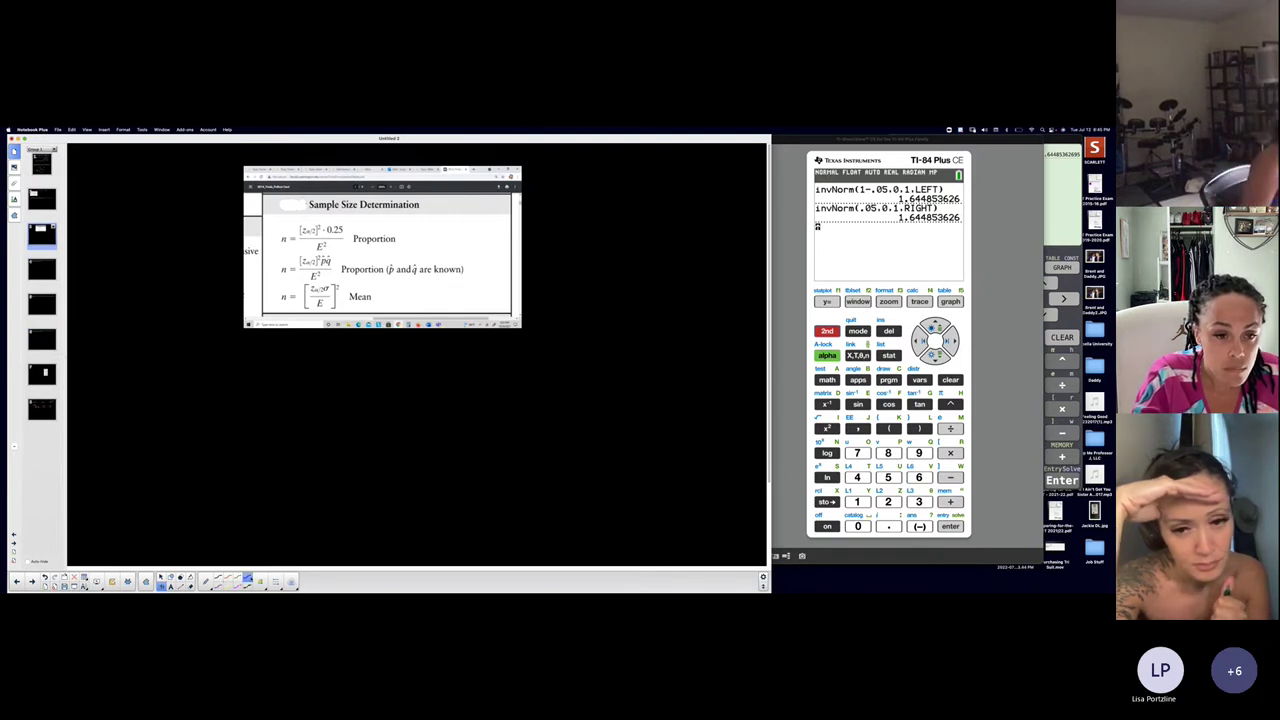
Step: Set a pink, thinnest solid pen and write a circled 1 beside the first formula
left_click(243, 582)
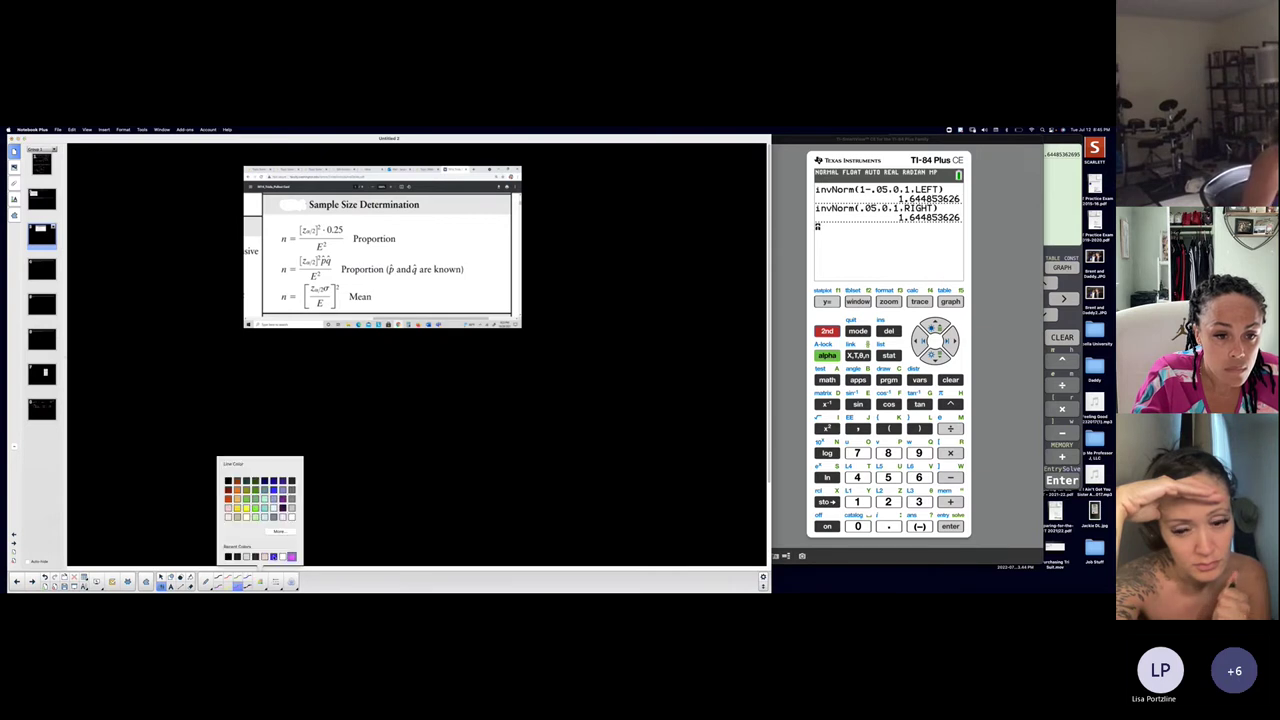
left_click(258, 582)
left_click(255, 464)
left_click(215, 464)
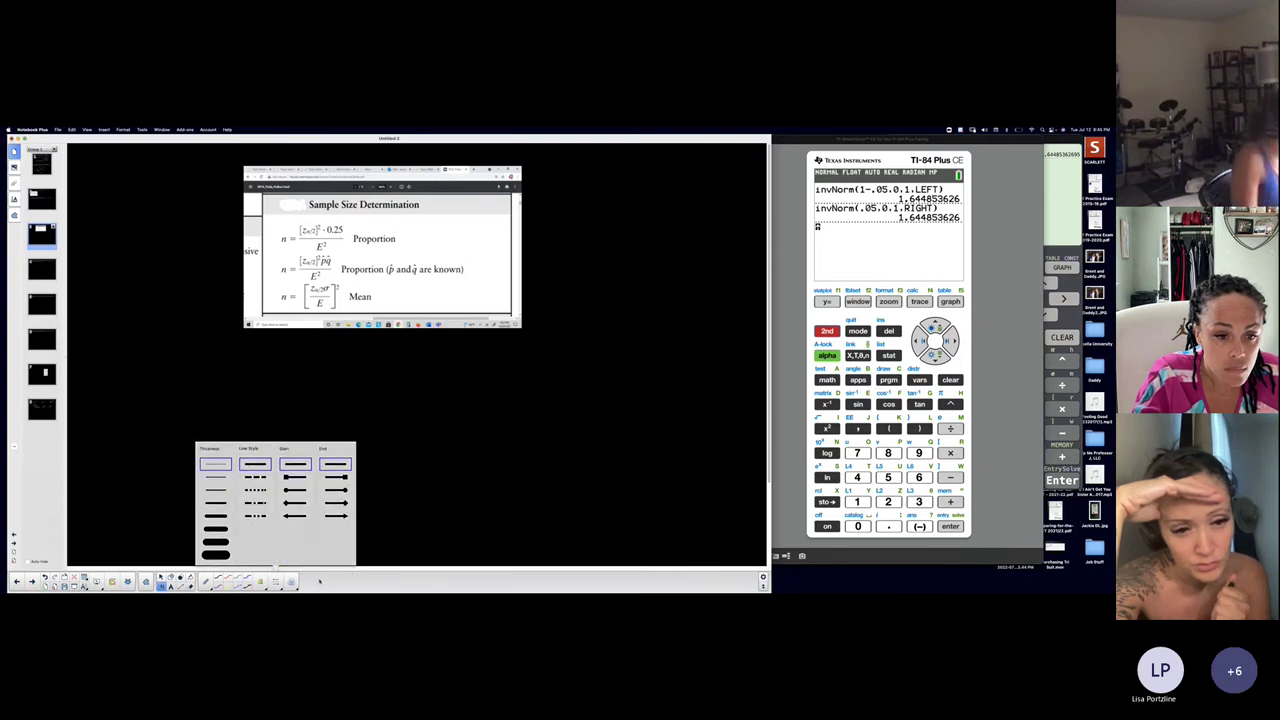
scroll(274, 219, "down", 1)
left_click_drag(271, 220, 273, 221)
scroll(275, 228, "up", 1)
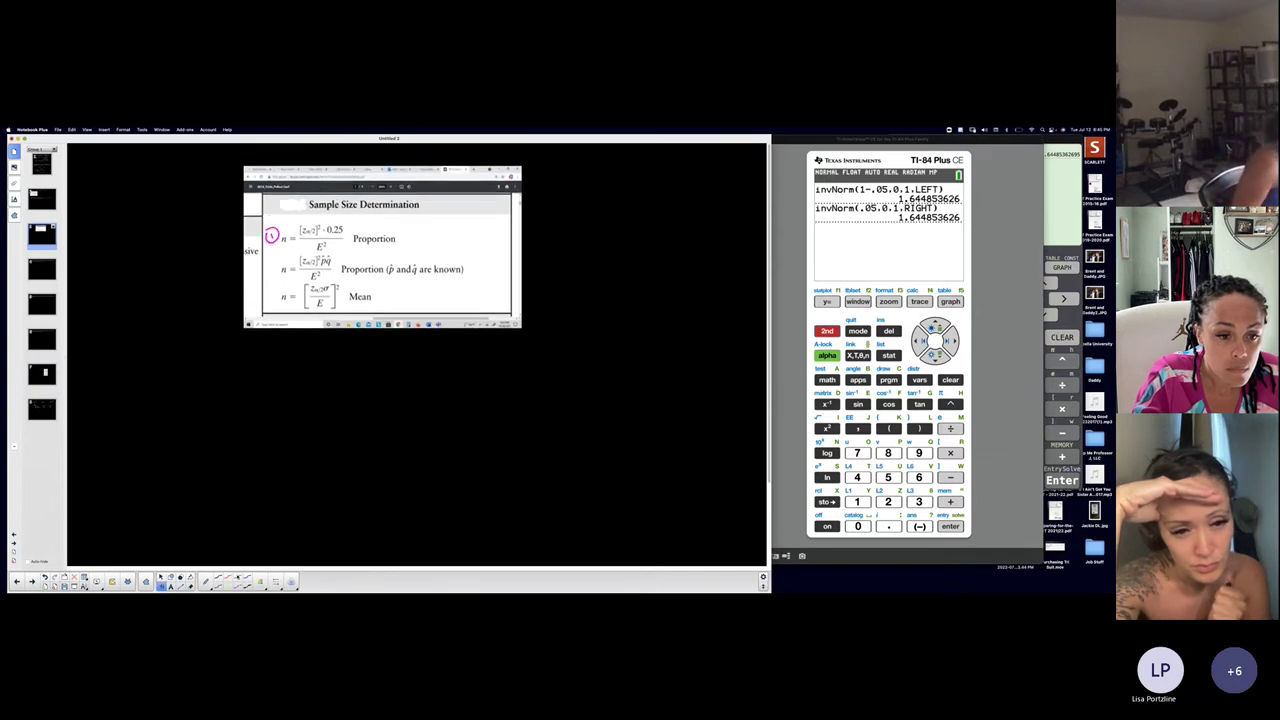
Step: Write a green circled 2 beside the second formula
left_click(290, 580)
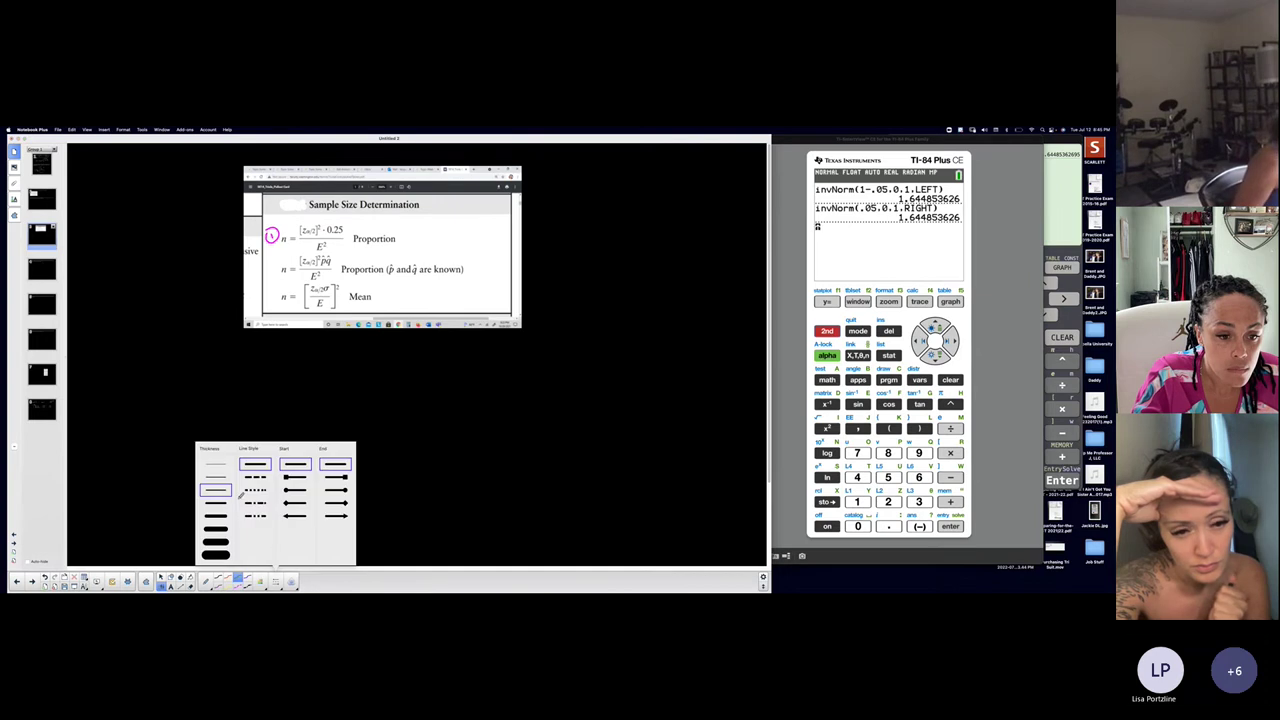
left_click(321, 582)
mouse_move(266, 264)
left_mouse_down()
mouse_move(279, 273)
mouse_move(255, 258)
left_mouse_up()
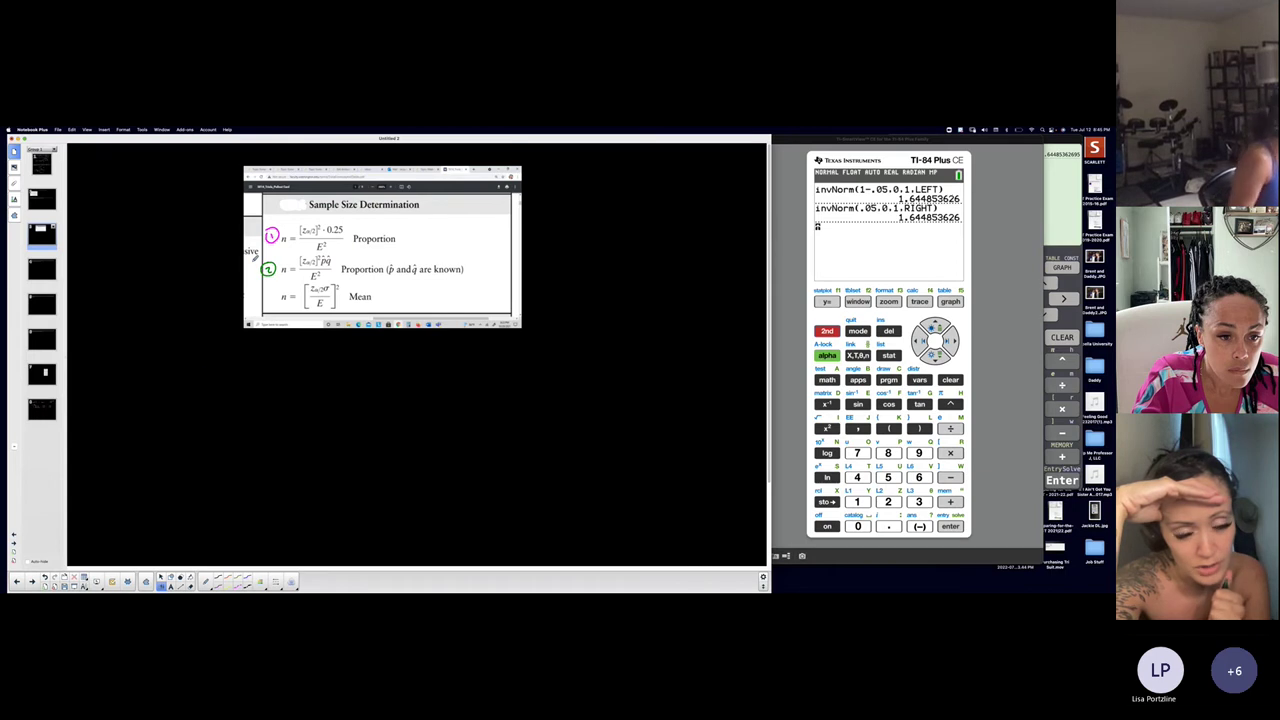
Step: With the thinnest pen line, write a purple circled 3 beside the Mean formula
left_click(217, 584)
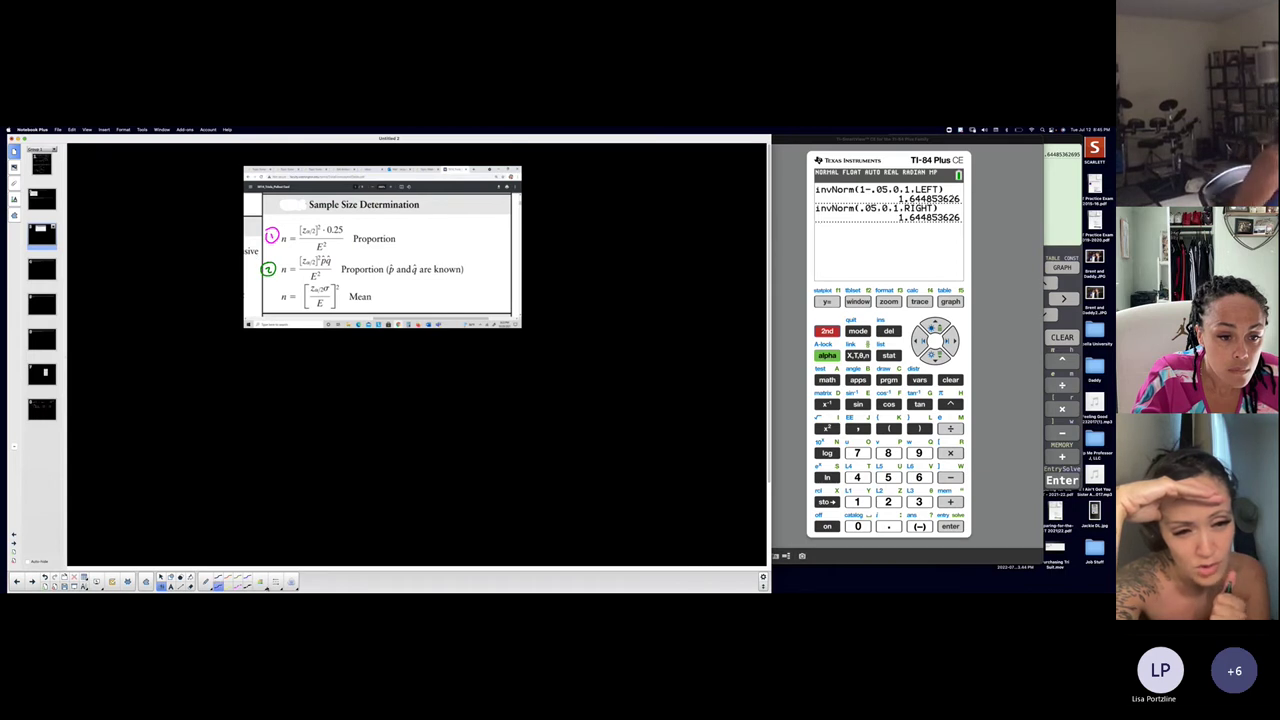
left_click(275, 582)
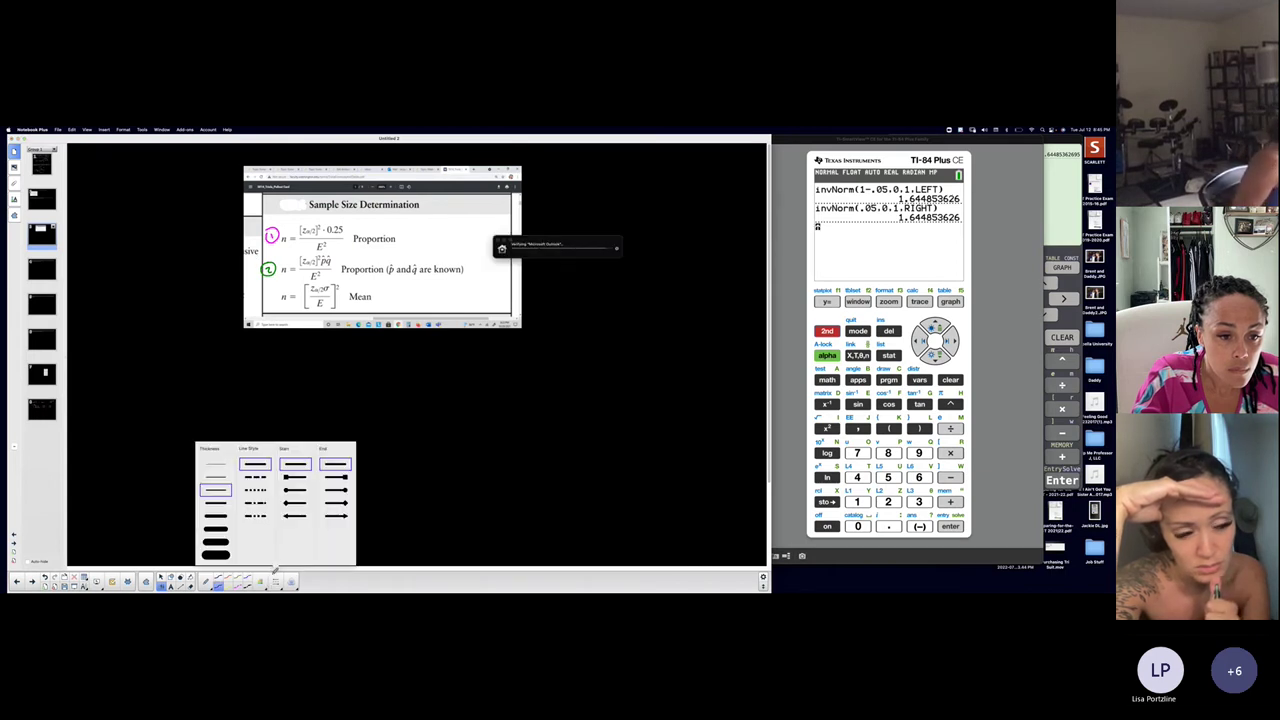
left_click(215, 463)
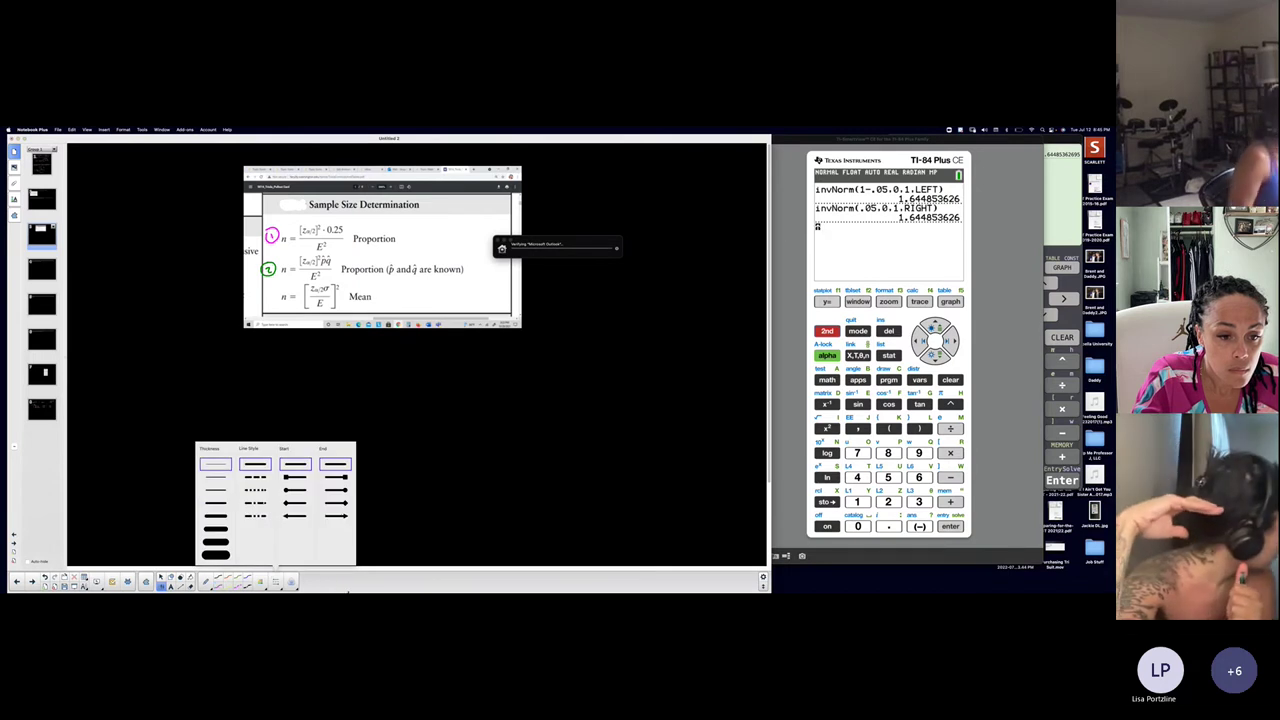
mouse_move(271, 288)
left_mouse_down()
mouse_move(269, 305)
mouse_move(276, 288)
left_mouse_up()
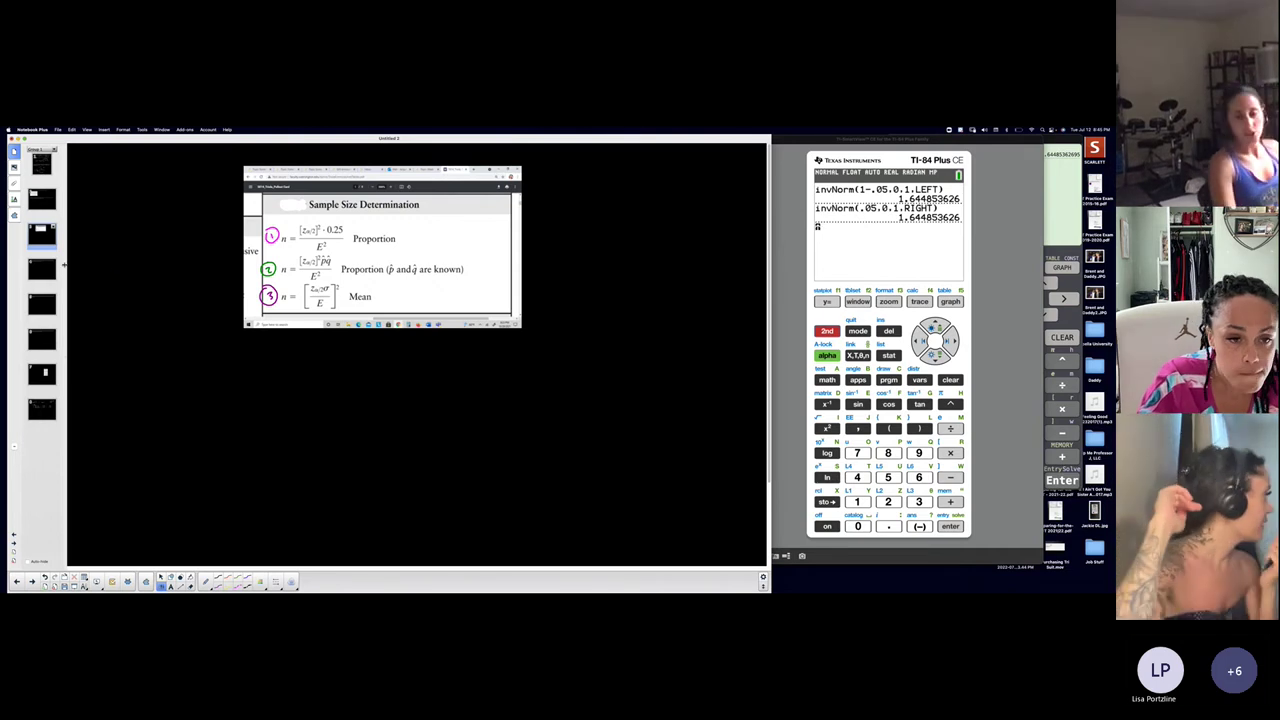
Step: Compare the formulas, CI notes and population-mean pages, settling on the population-mean problem
left_click(50, 267)
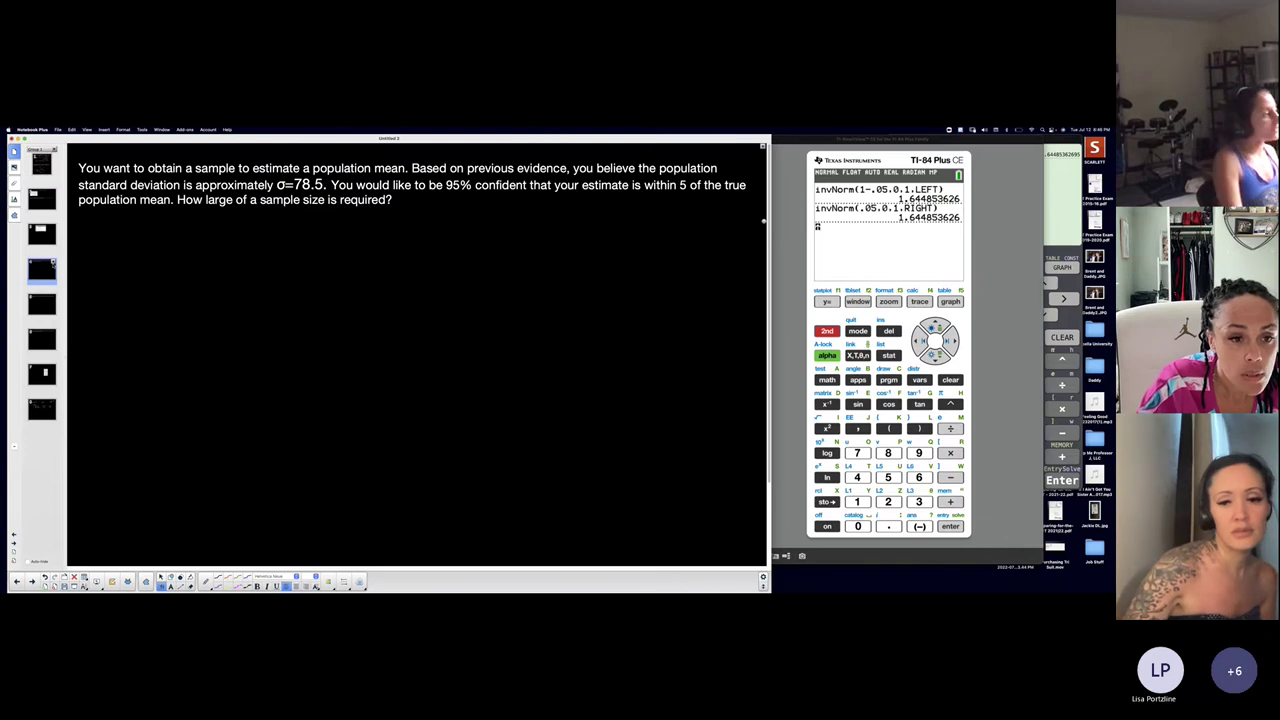
left_click(41, 233)
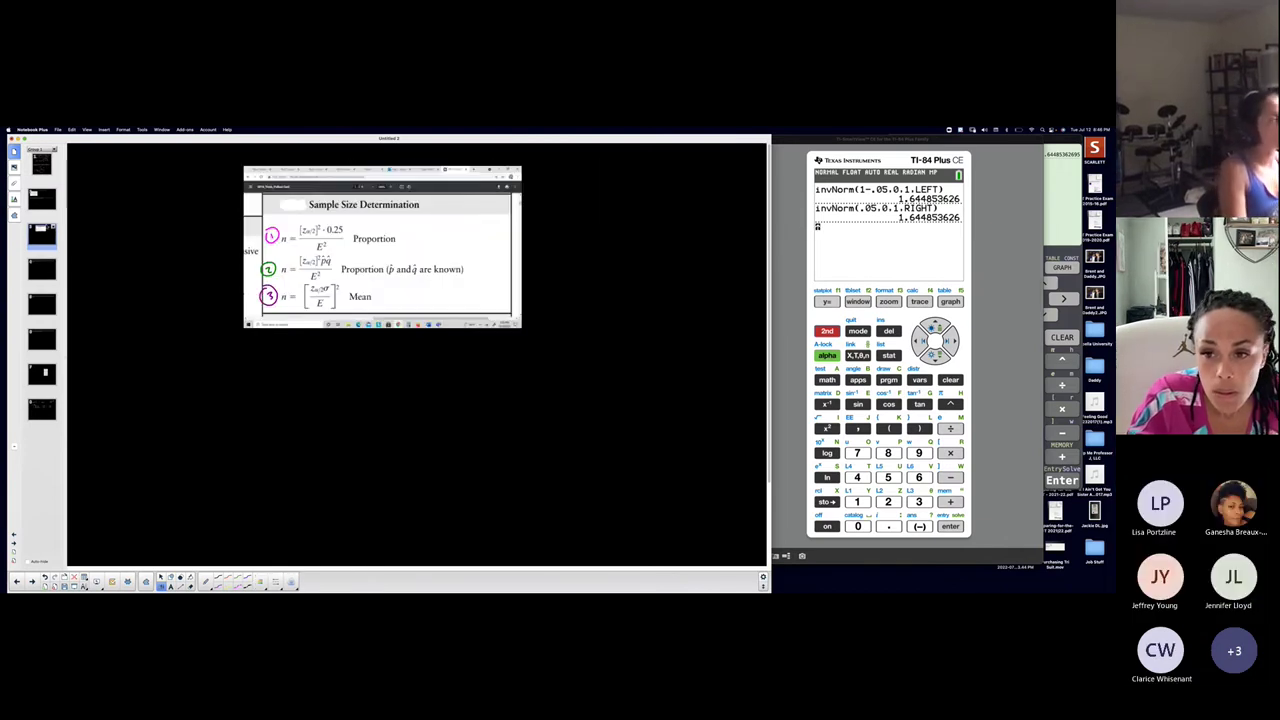
left_click(40, 269)
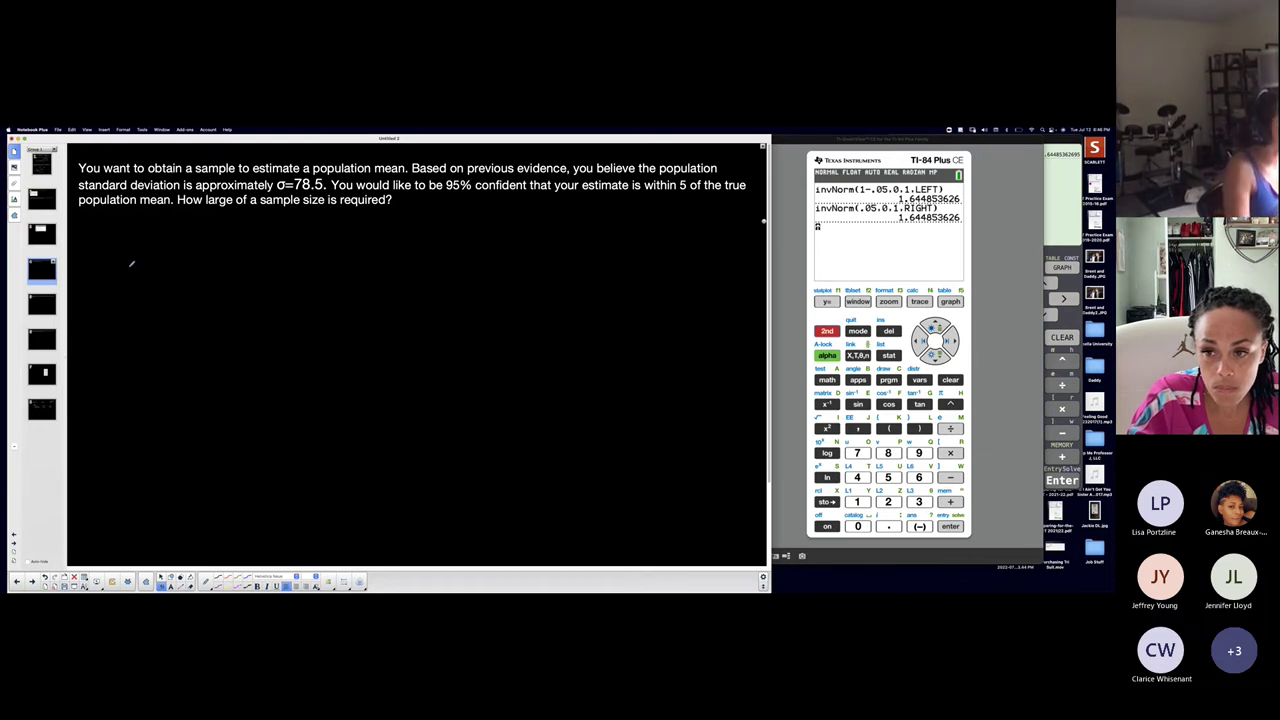
left_click(40, 410)
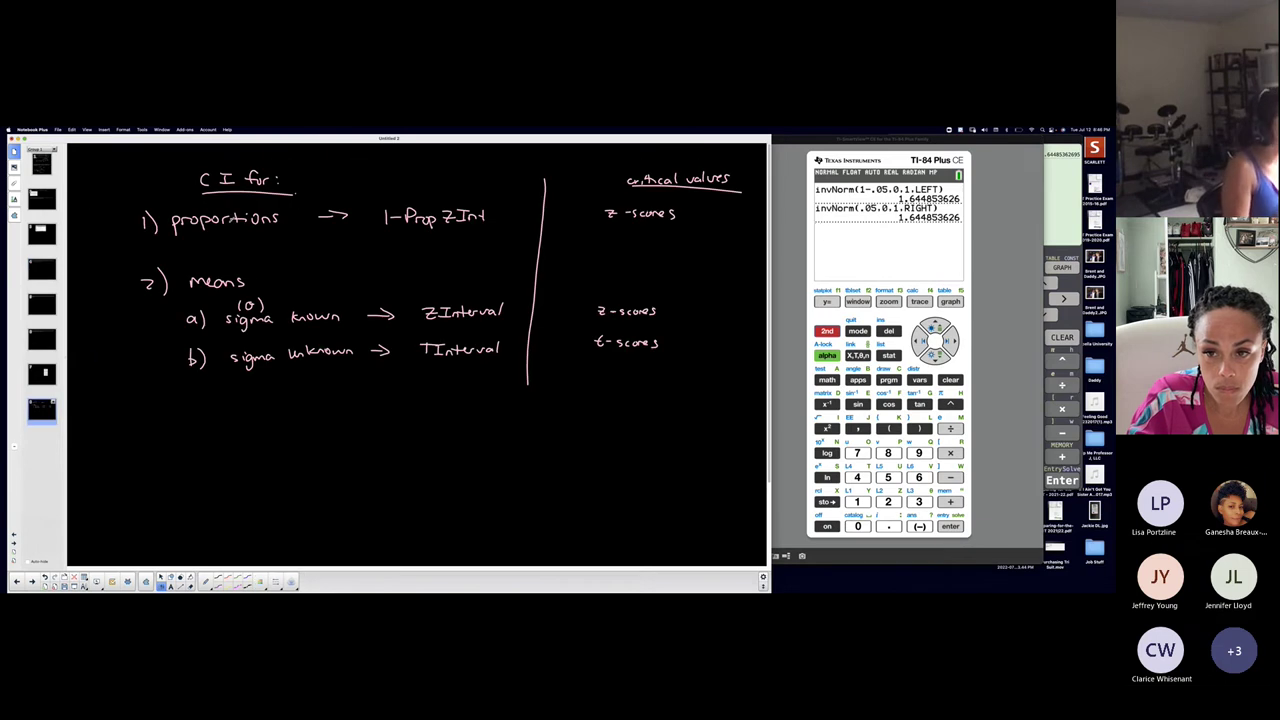
left_click(40, 235)
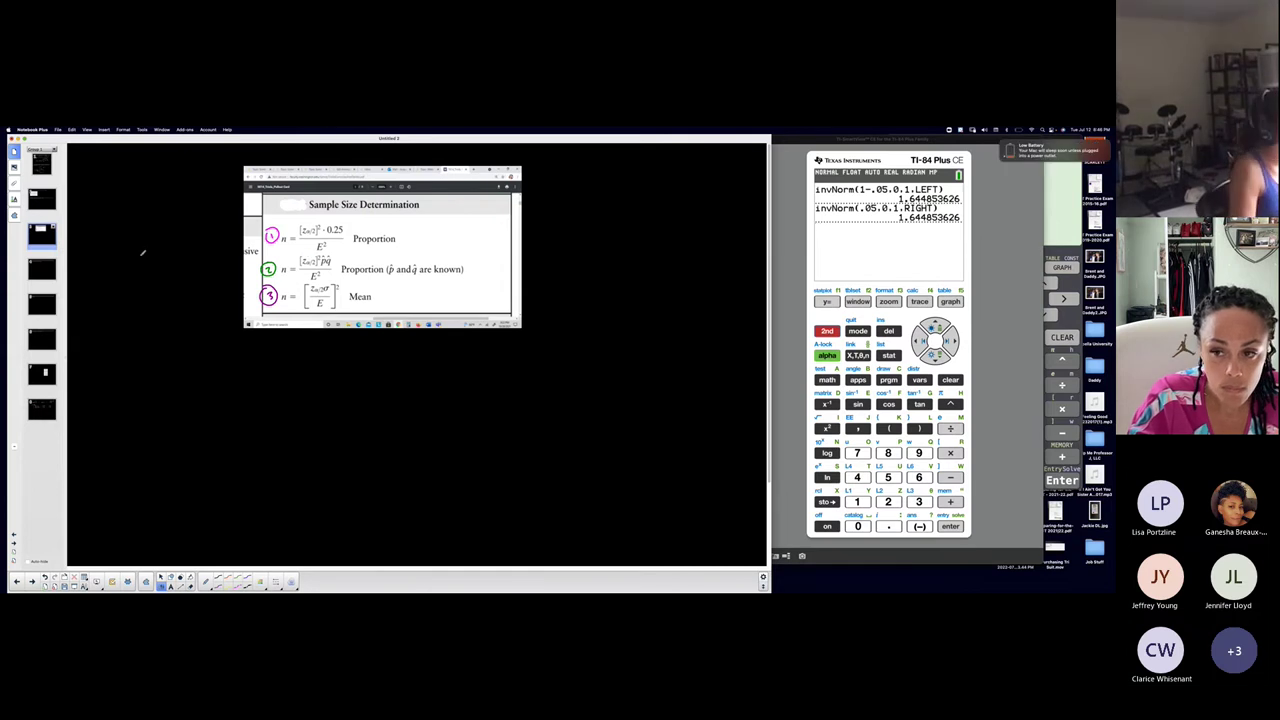
left_click(44, 267)
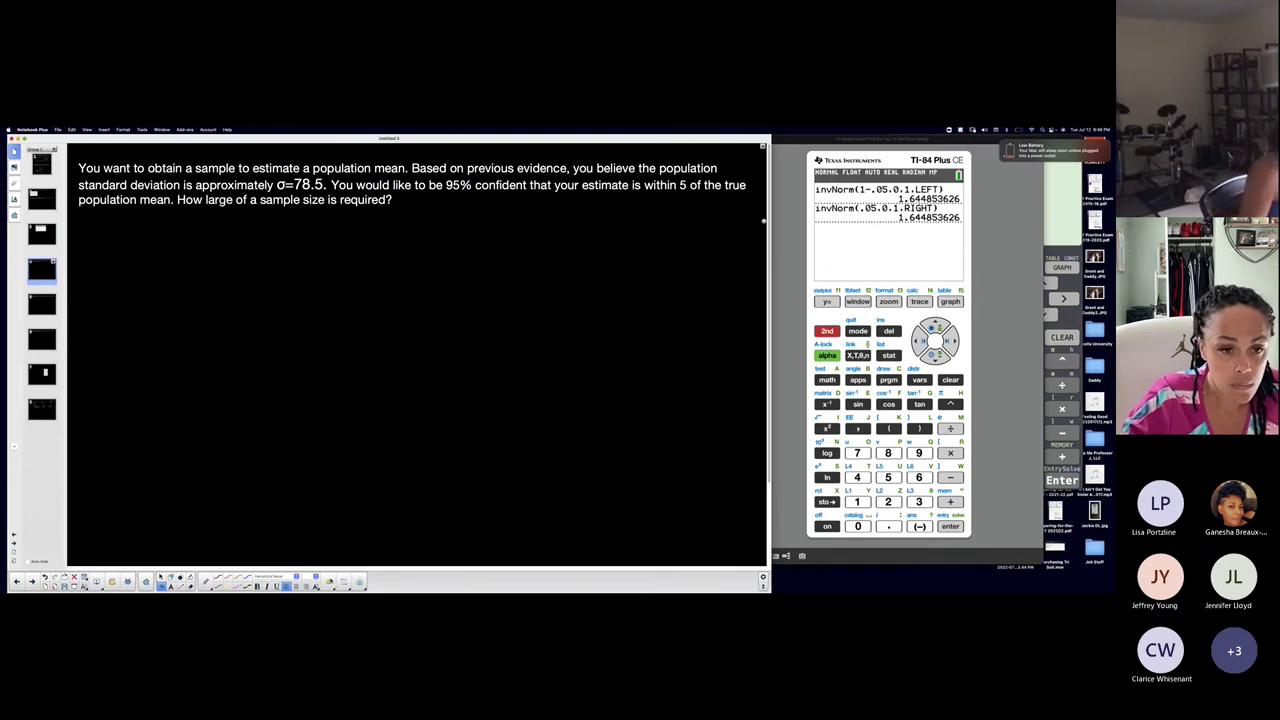
left_click(328, 581)
Step: Pick an ink colour, underline 'sample' in the population-mean problem, then return to the formulas
left_click(317, 516)
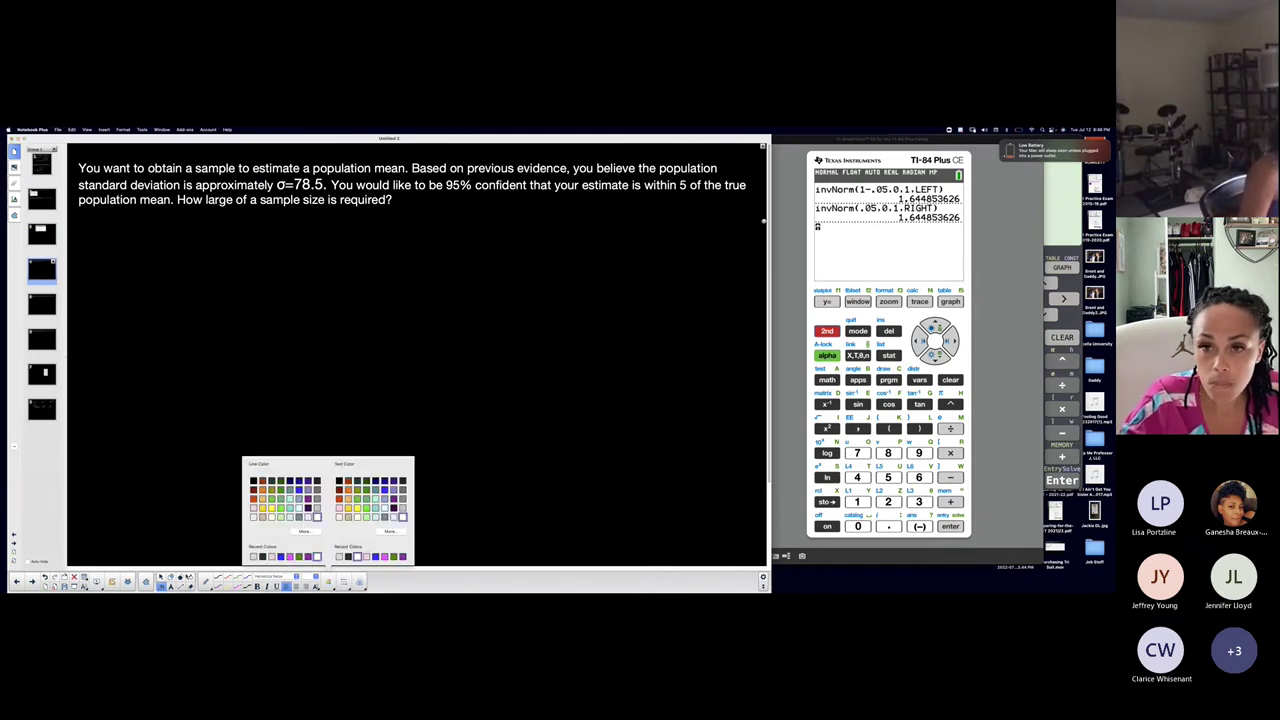
left_click(387, 585)
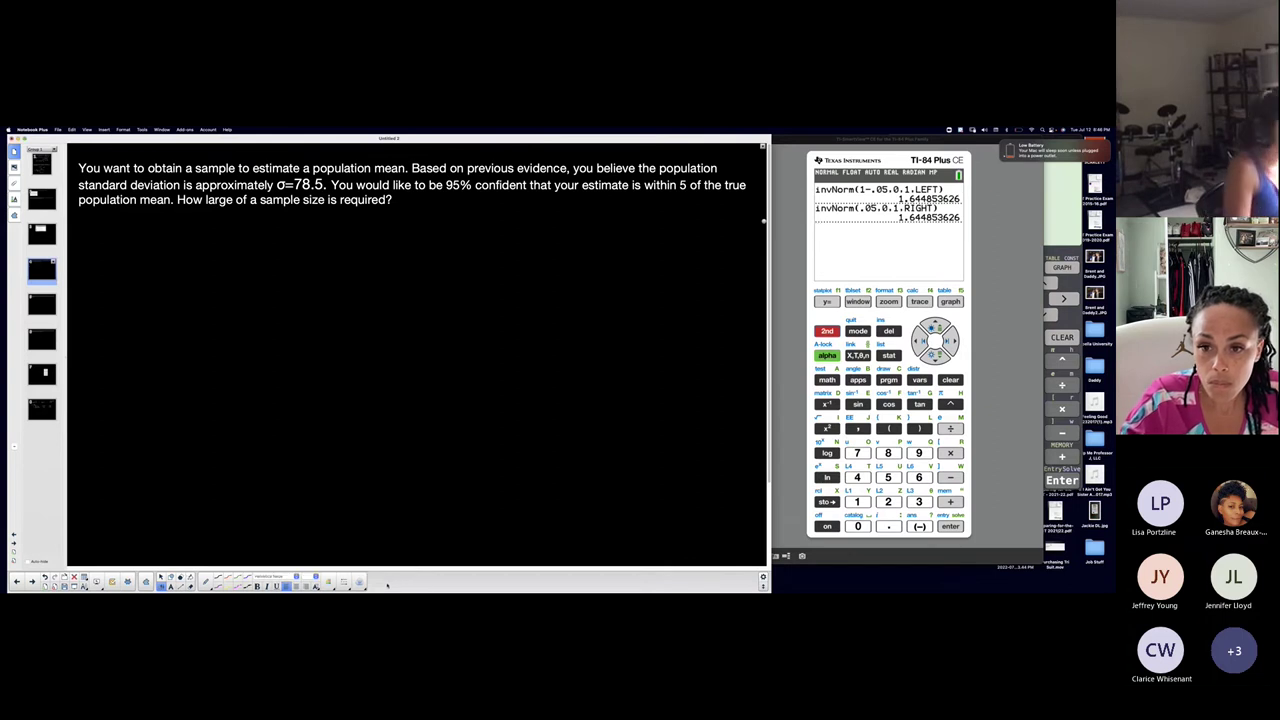
left_click(206, 581)
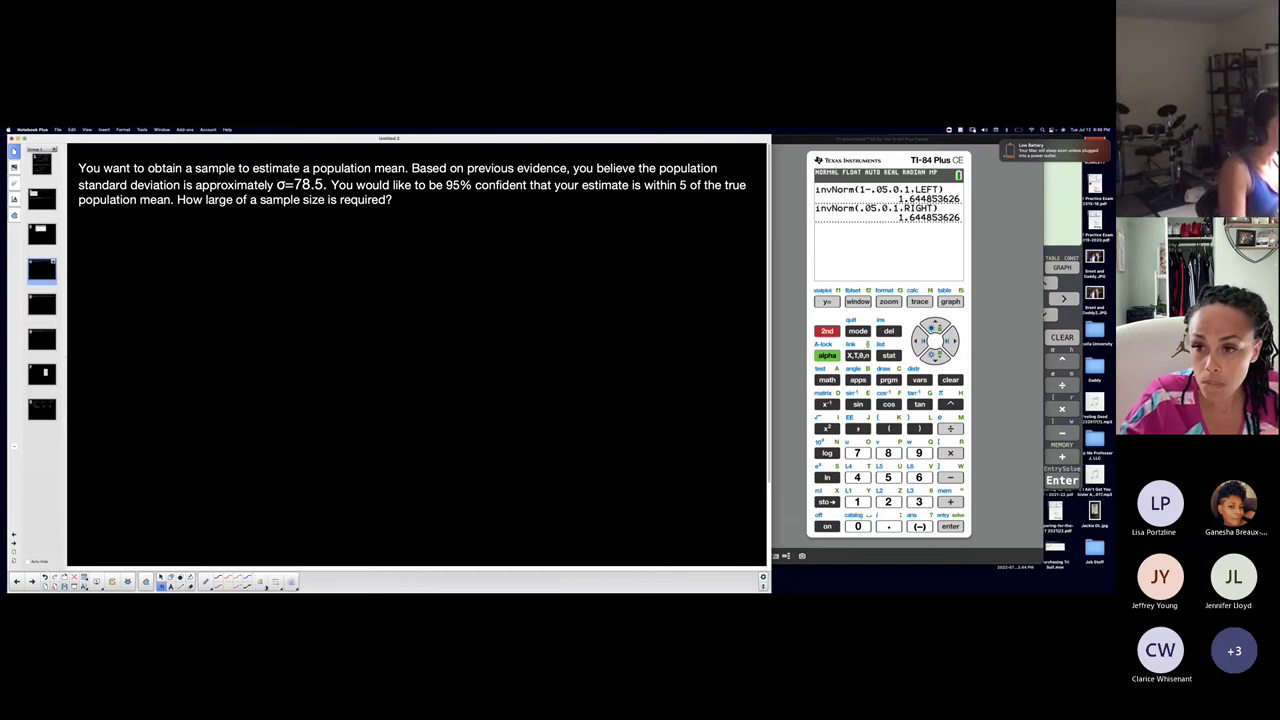
left_click(291, 581)
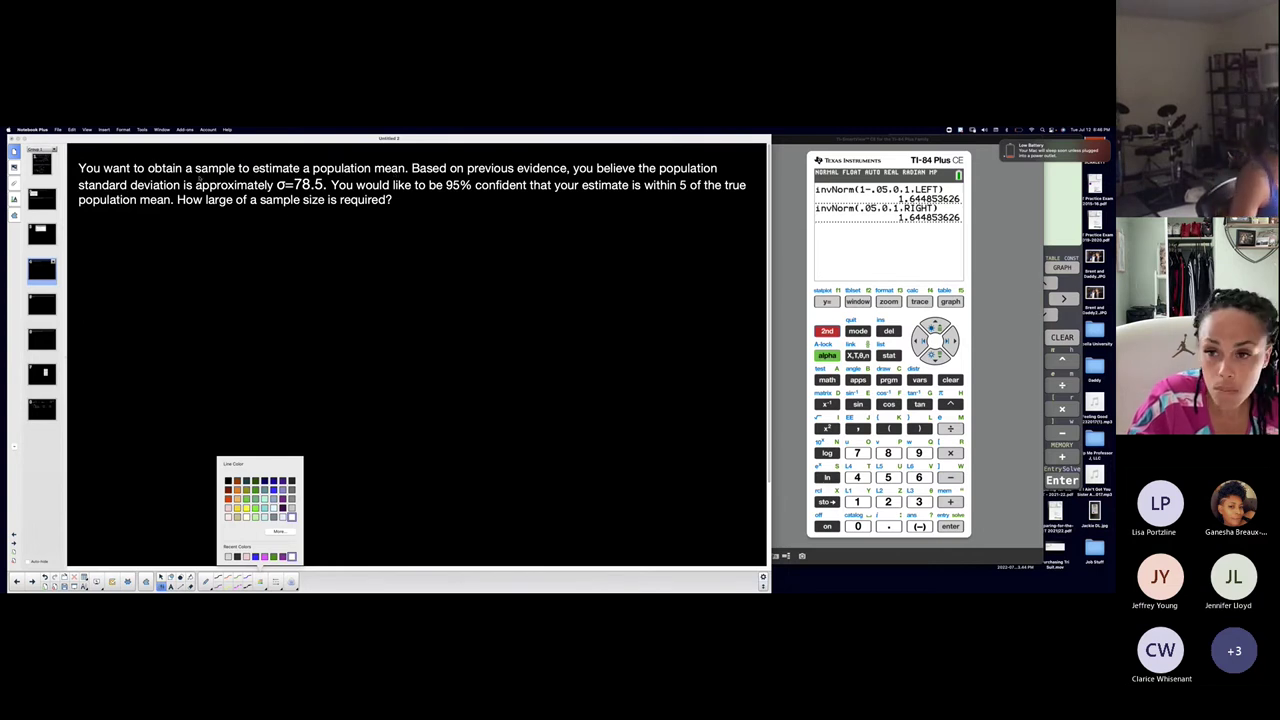
mouse_move(196, 175)
left_mouse_down()
mouse_move(246, 174)
mouse_move(228, 180)
left_mouse_up()
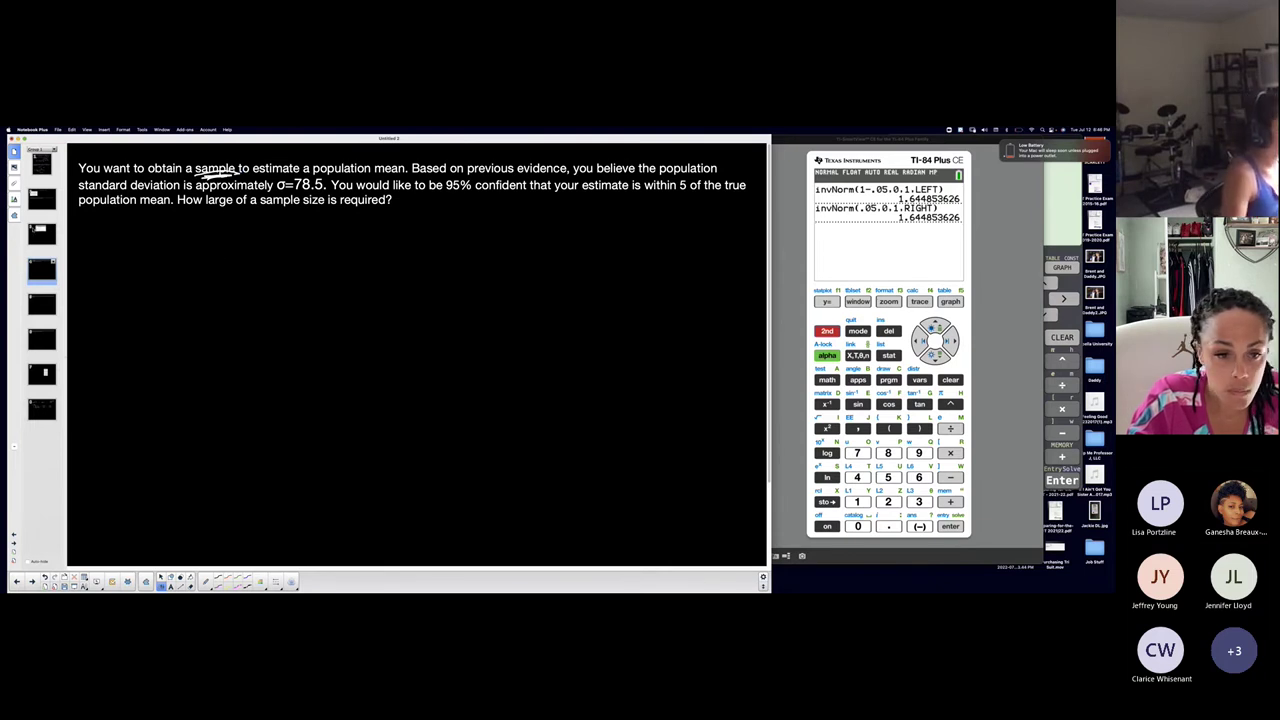
key("Page_Up")
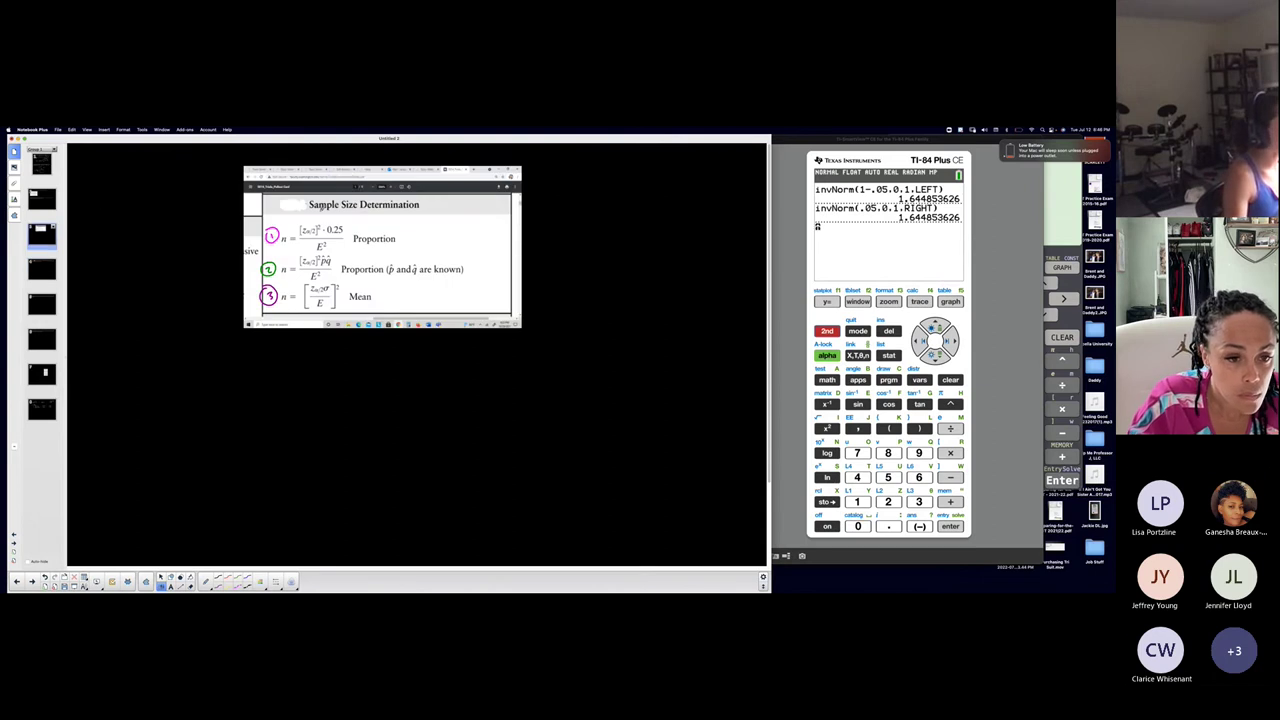
Step: Underline the word 'mean' in the population-mean word problem
right_click(62, 272)
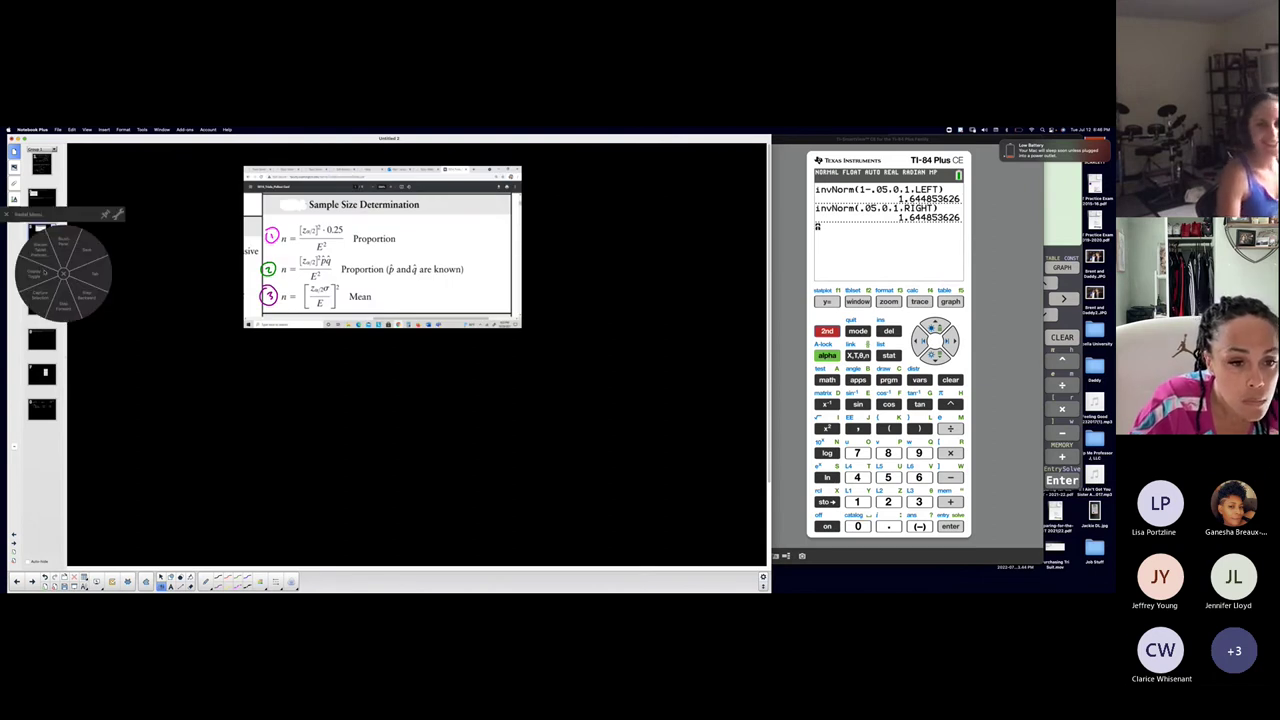
left_click(136, 268)
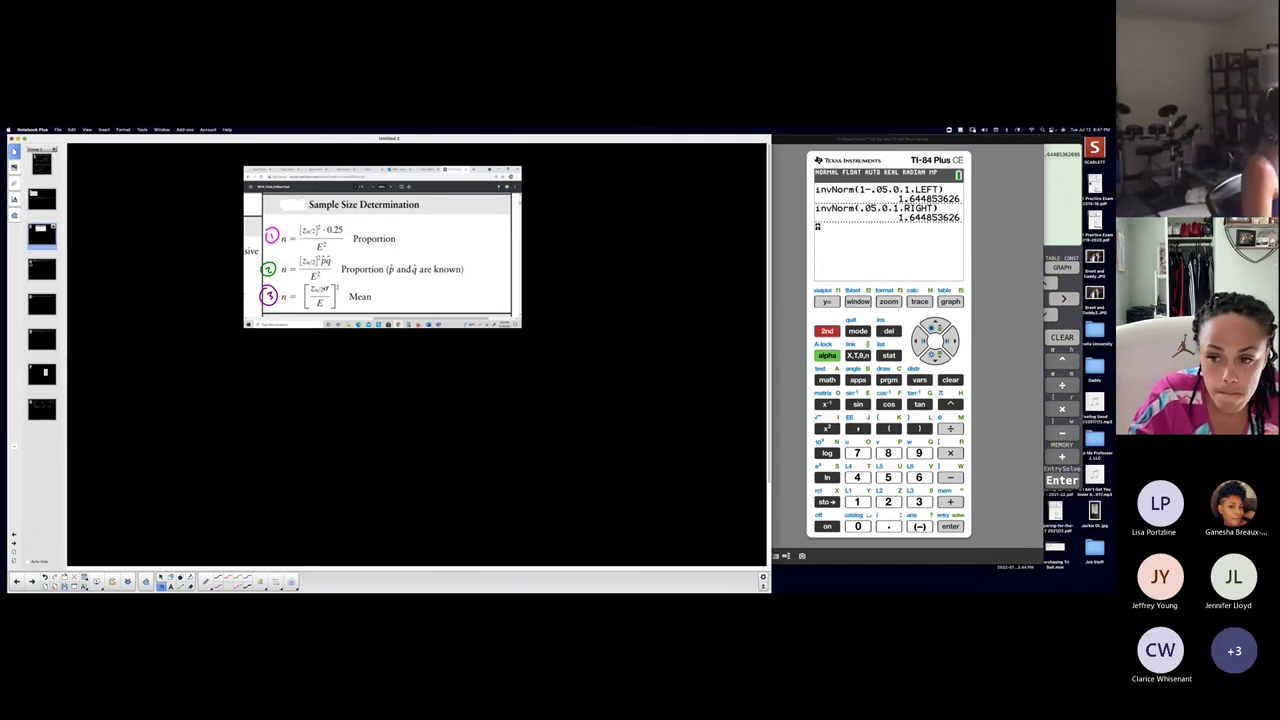
left_click(42, 268)
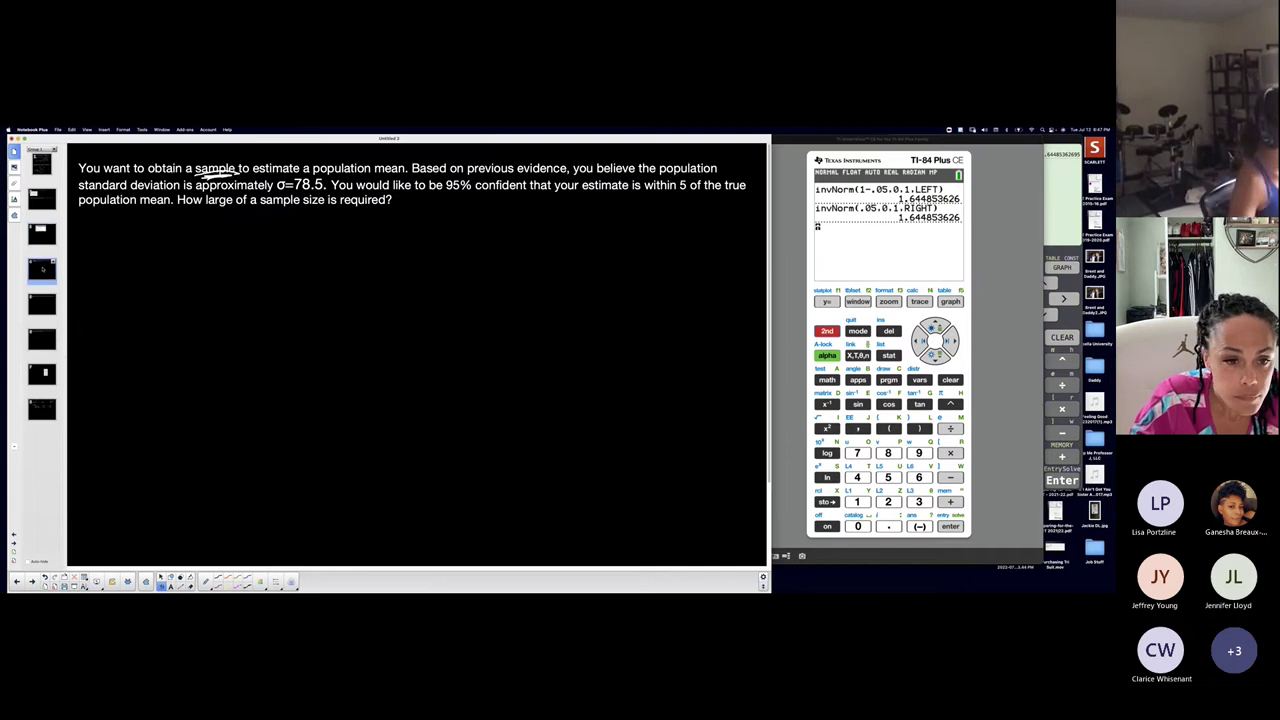
left_click_drag(376, 176, 406, 176)
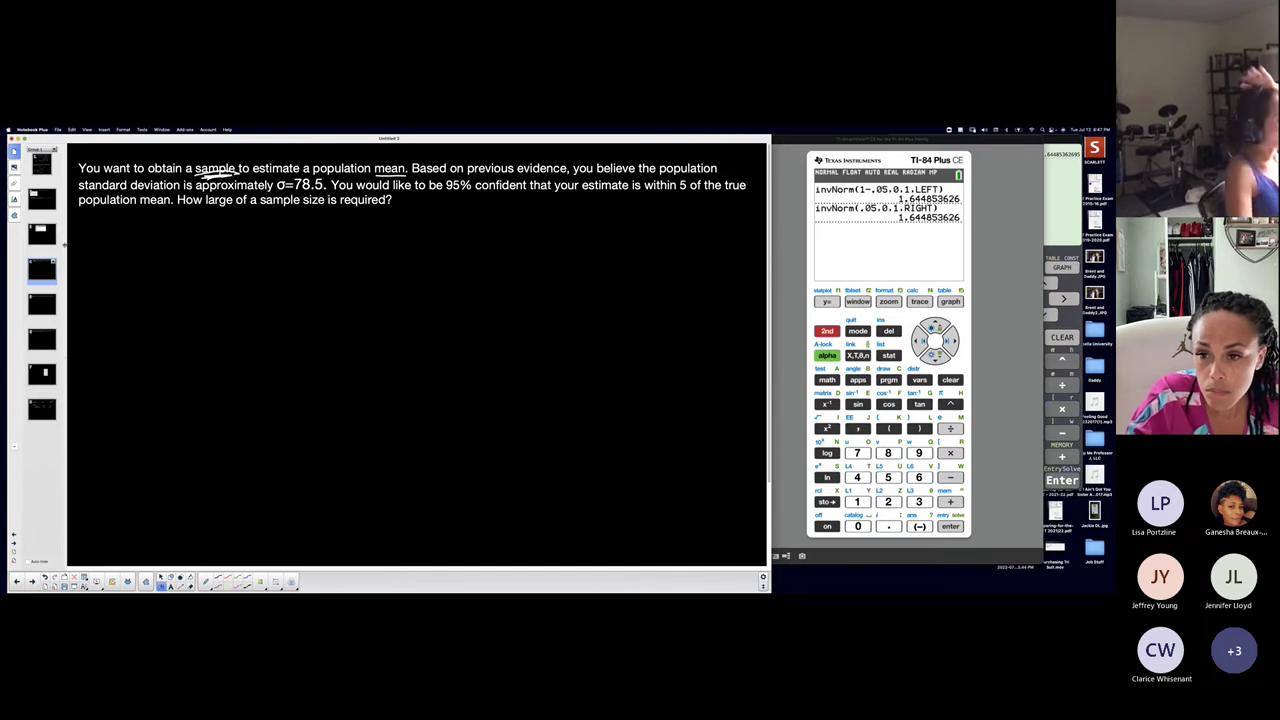
Step: Set the pen to the thinnest line and come back to the population-mean problem
left_click(63, 243)
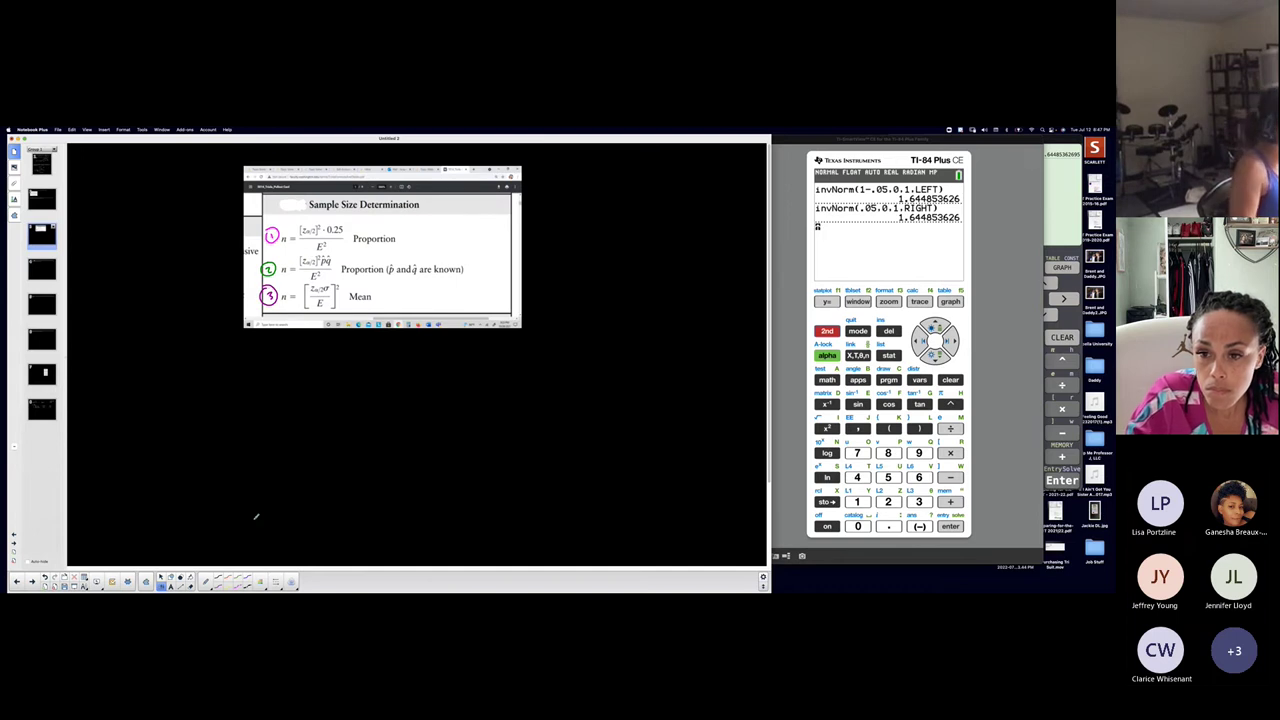
left_click(218, 584)
left_click(220, 462)
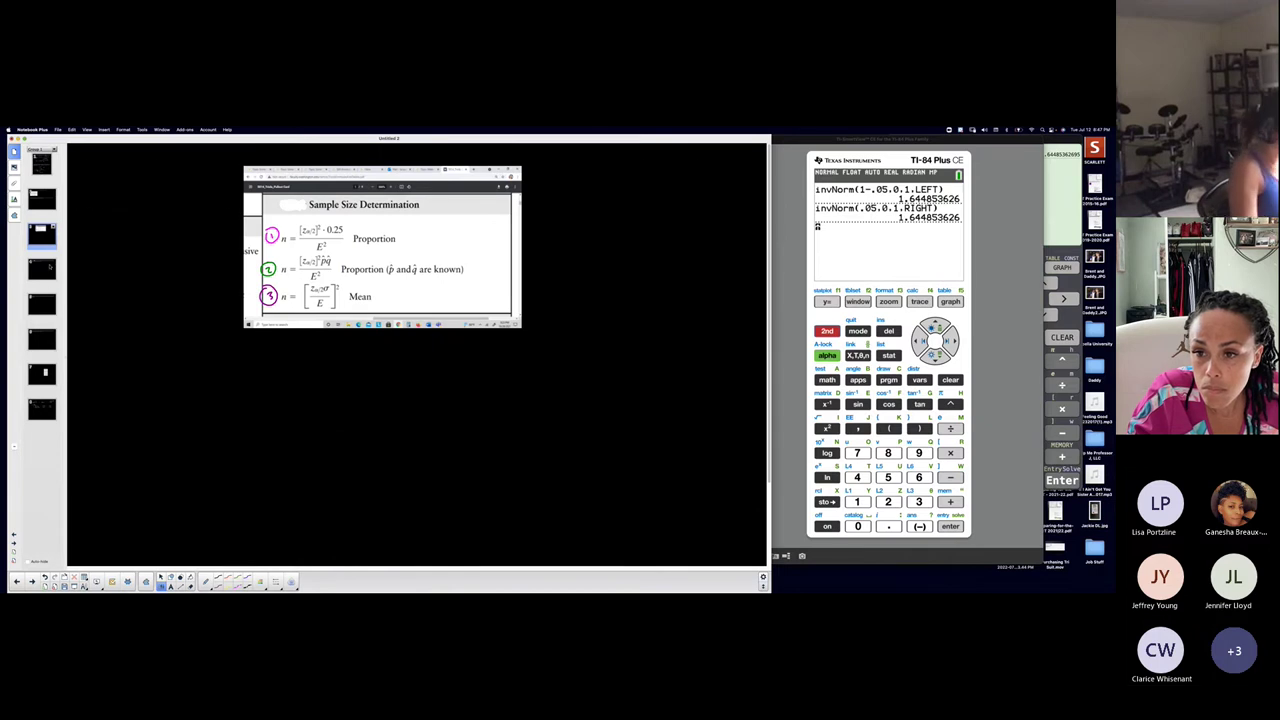
left_click(49, 266)
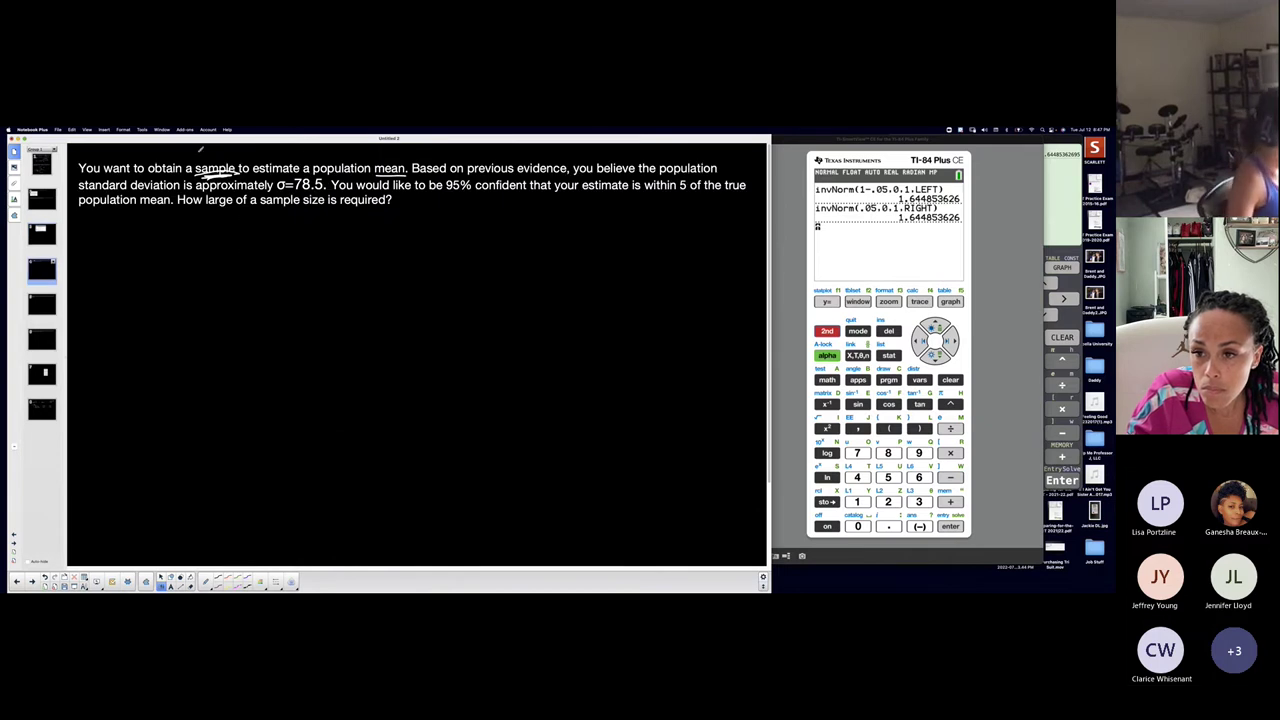
Step: Draw a circled 3 above 'mean' to link the problem to formula 3
mouse_move(364, 146)
left_mouse_down()
mouse_move(372, 160)
mouse_move(359, 148)
left_mouse_up()
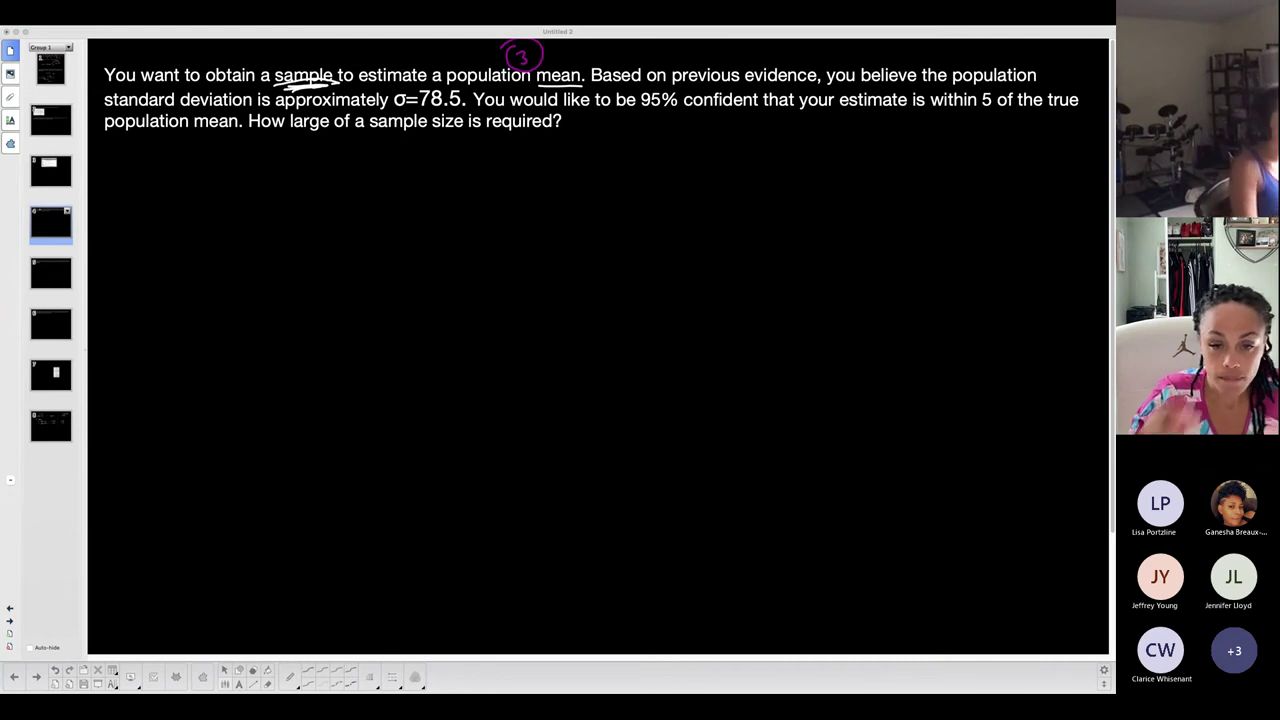
left_click(933, 34)
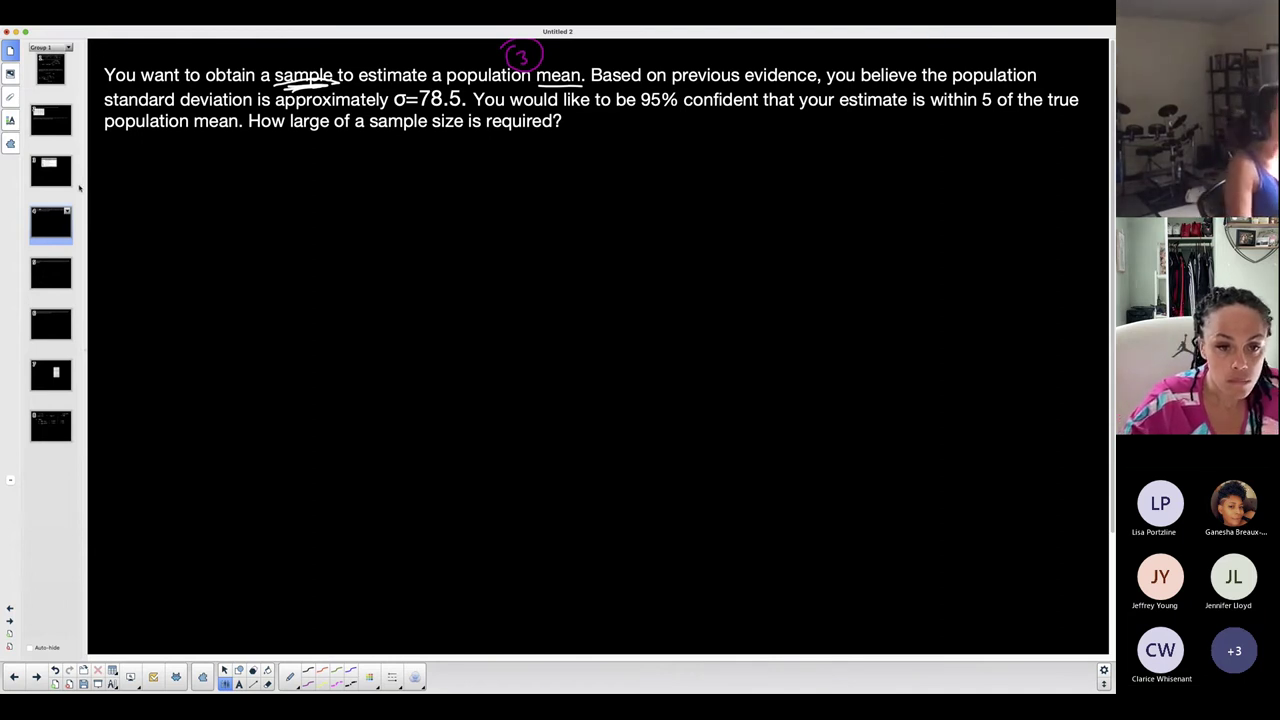
Step: Compare the formula page with the population-mean problem, then open the political-poll problem
left_click(55, 178)
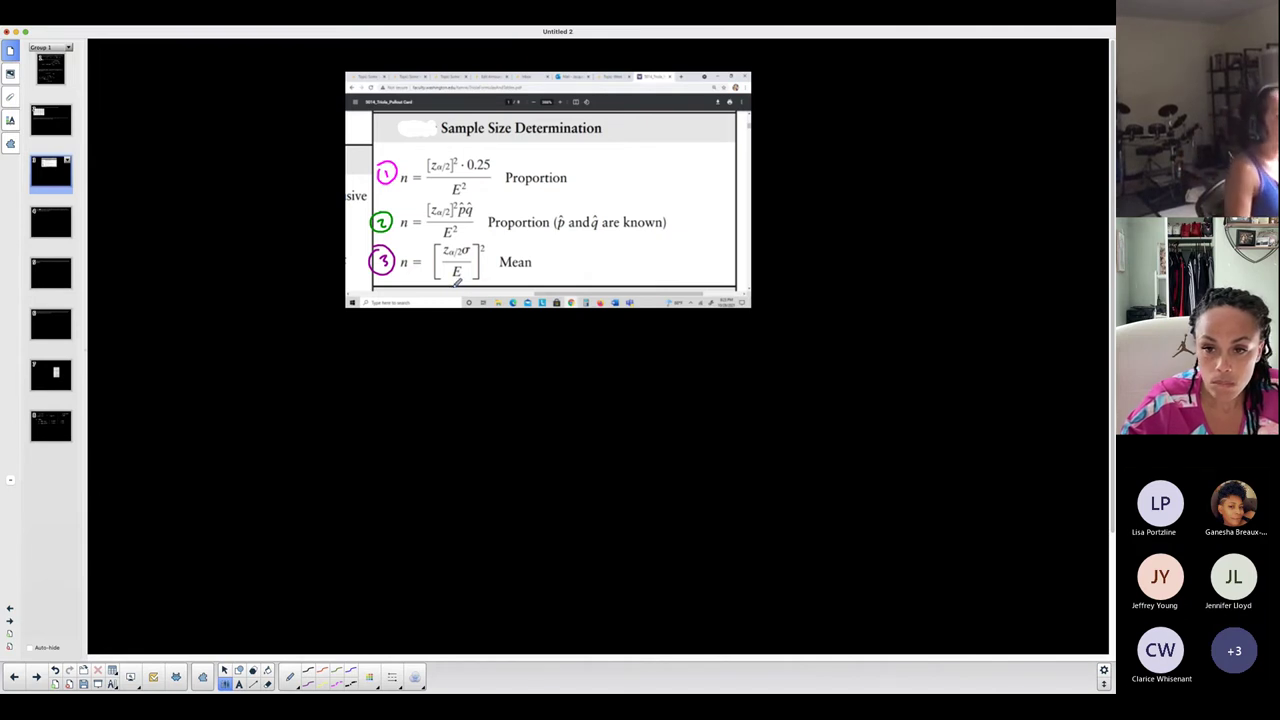
left_click(49, 236)
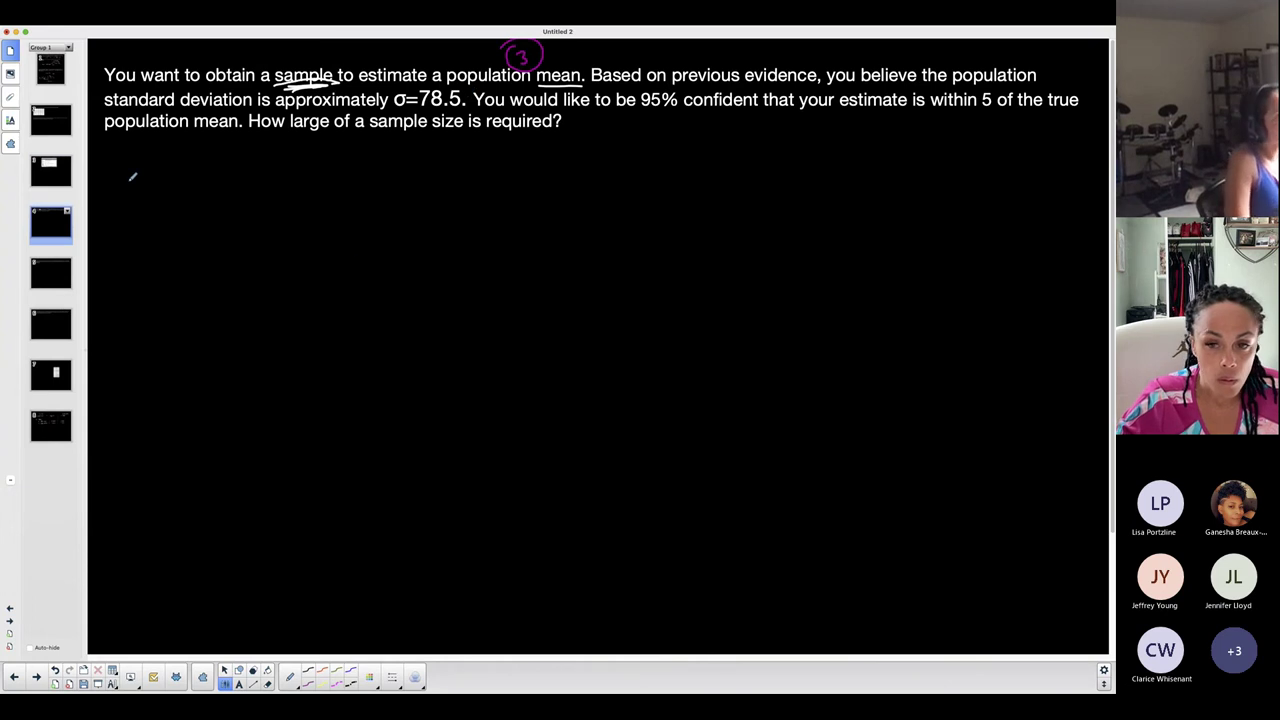
left_click(58, 172)
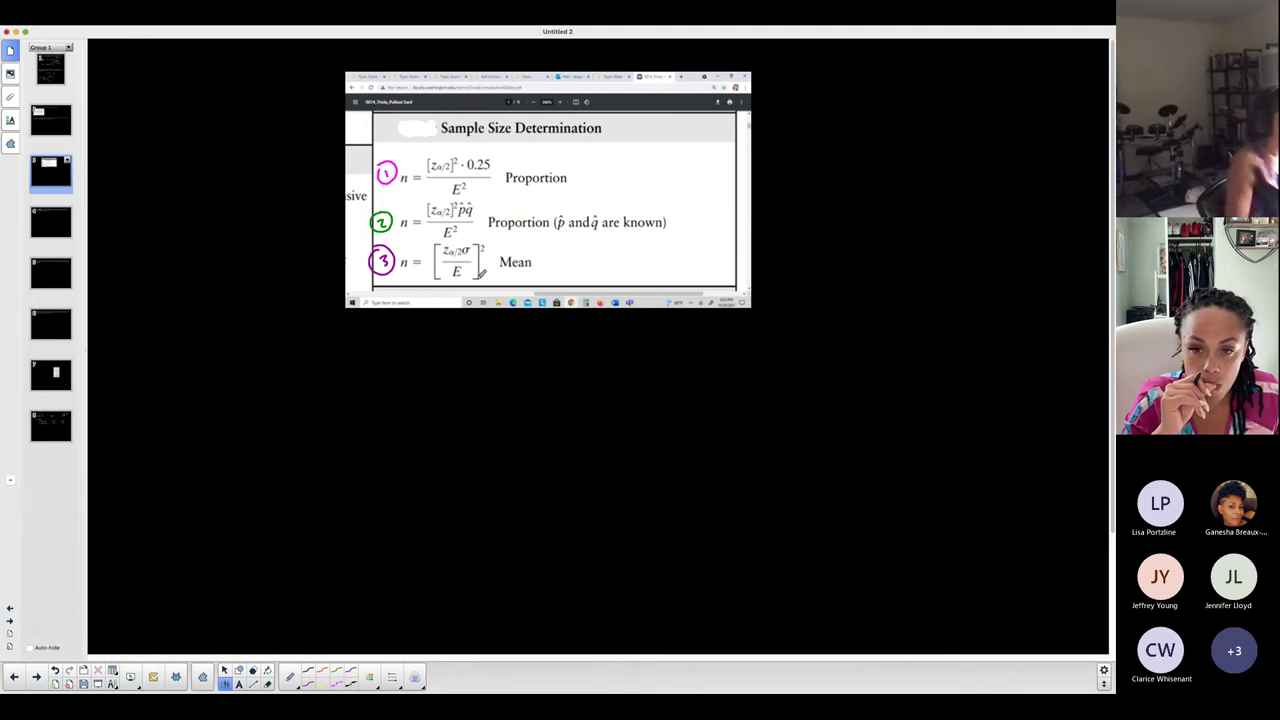
left_click(46, 284)
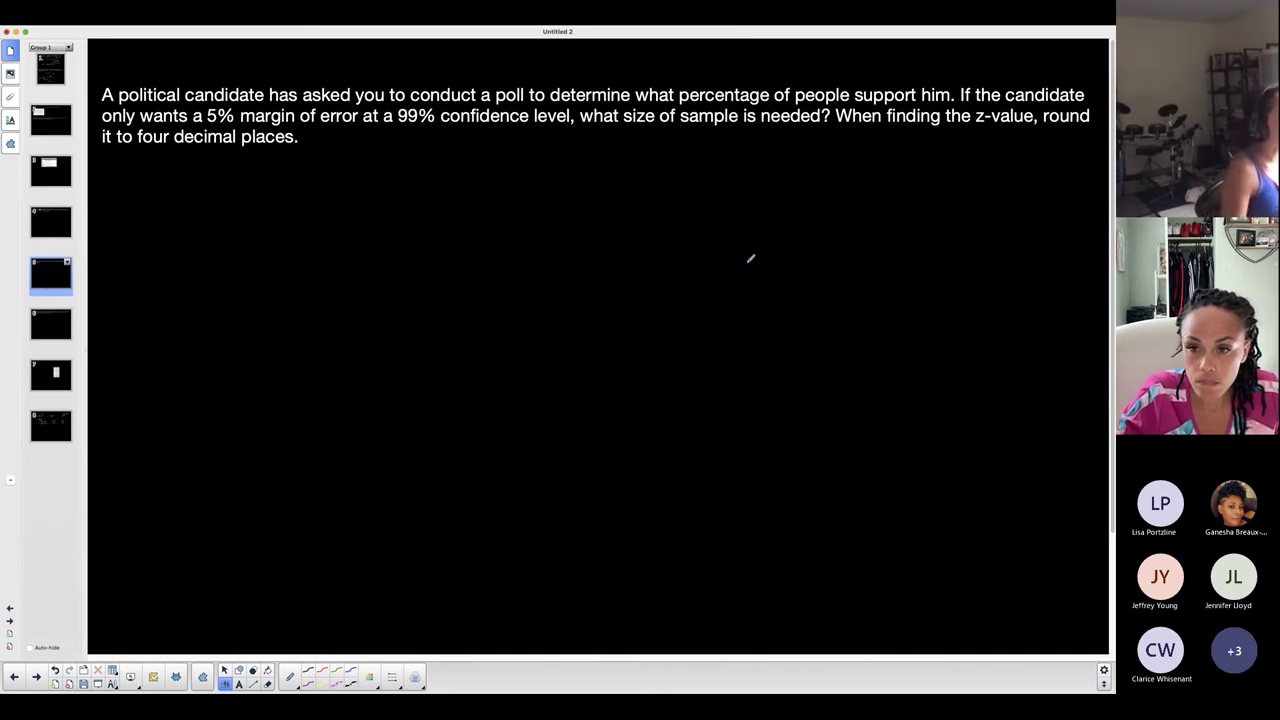
Step: Underline the word 'sample' in the poll question with the pen
scroll(171, 114, "down", 10)
scroll(216, 111, "up", 8)
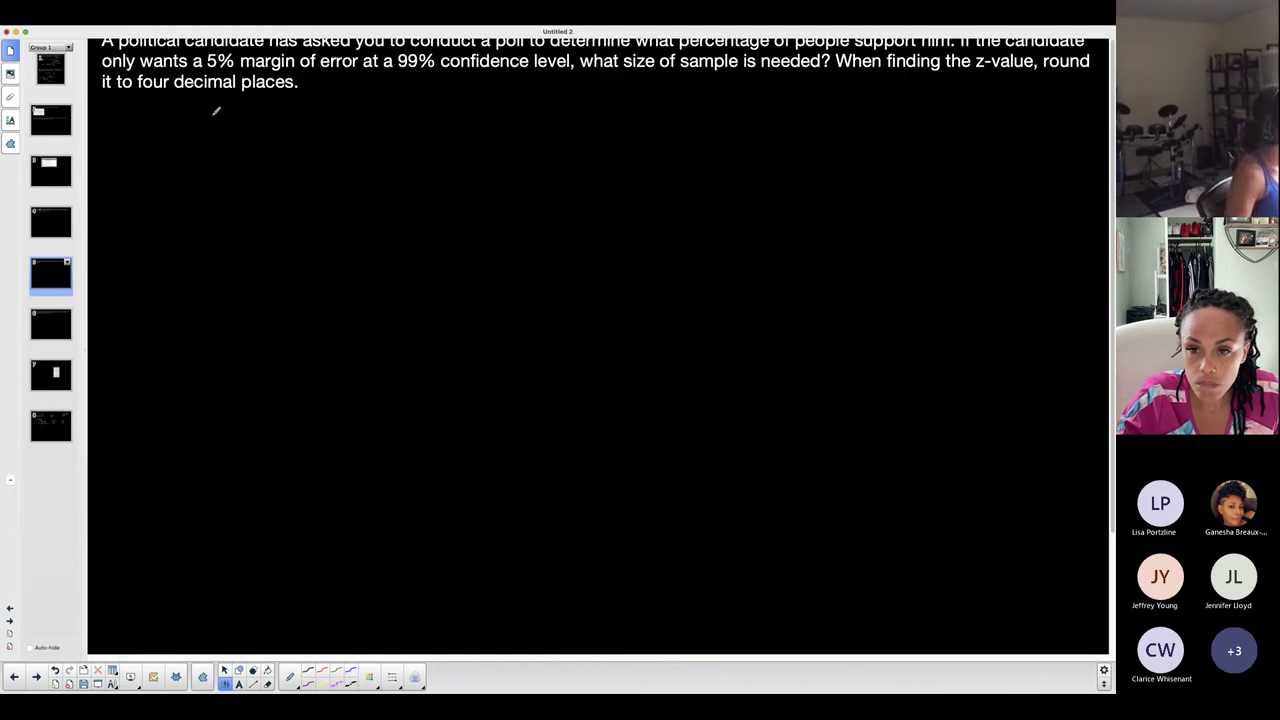
scroll(216, 111, "up", 3)
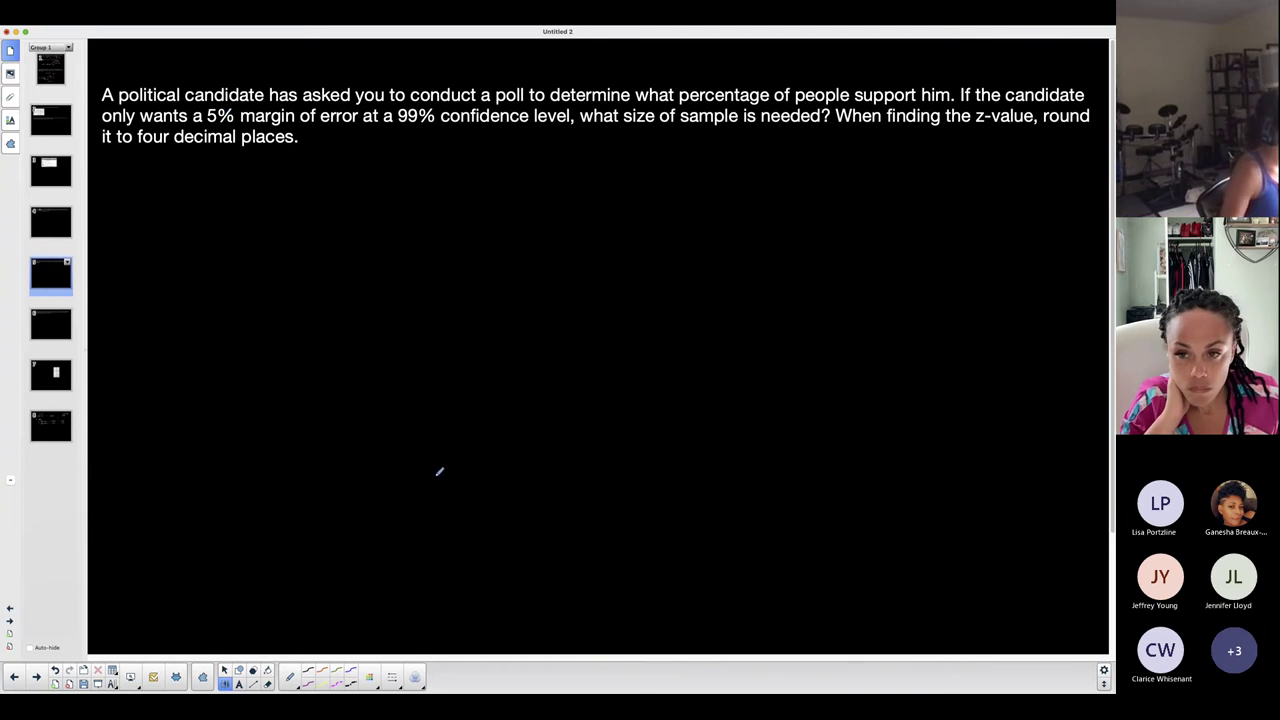
scroll(449, 464, "down", 6)
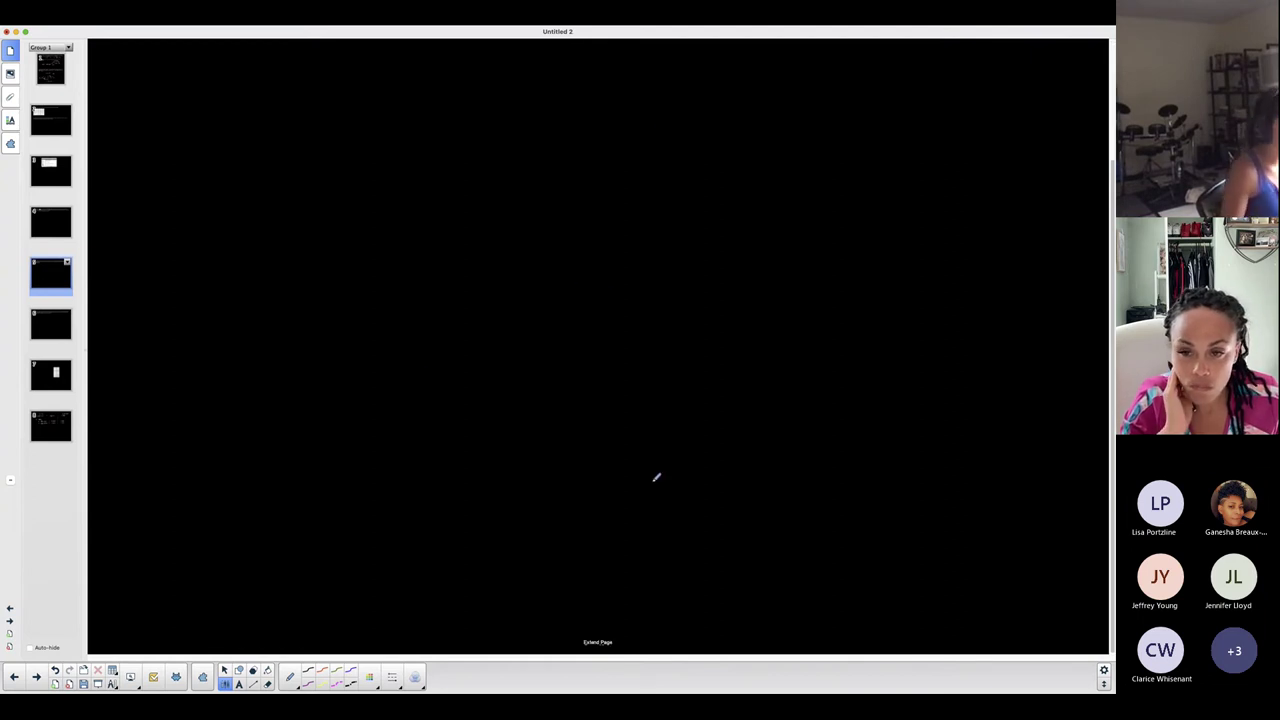
scroll(656, 477, "up", 6)
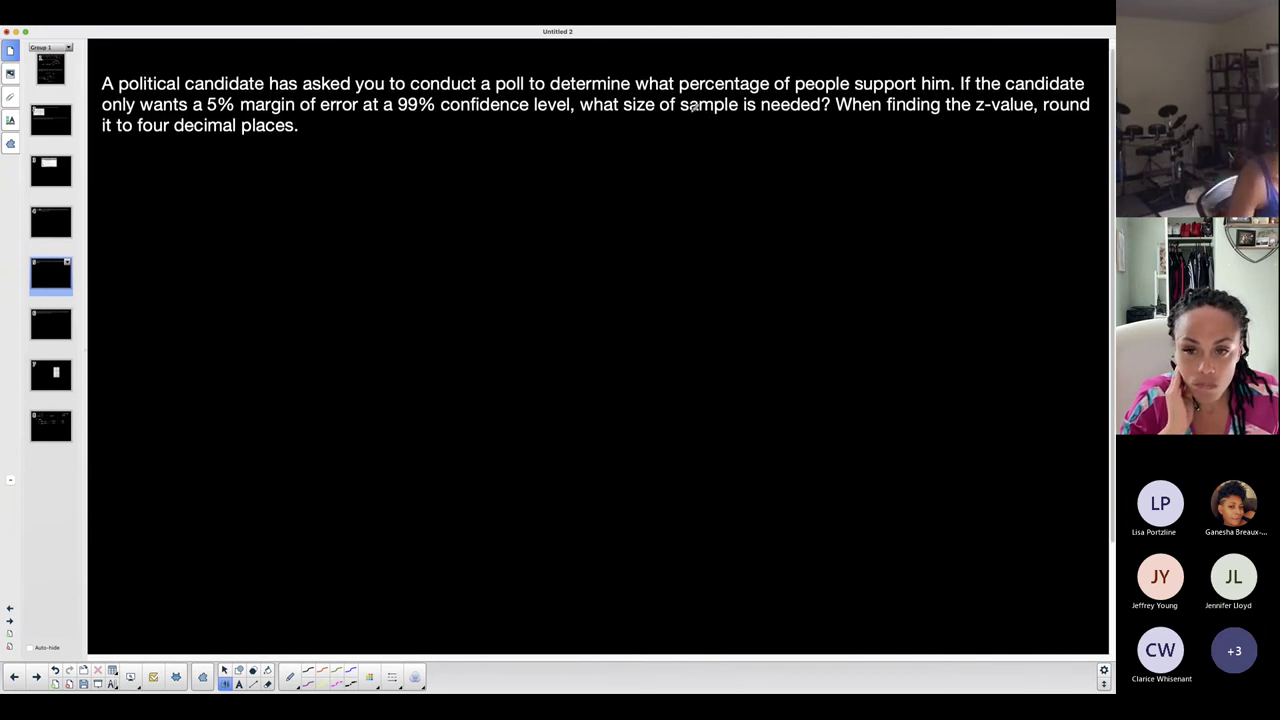
left_click_drag(679, 123, 758, 124)
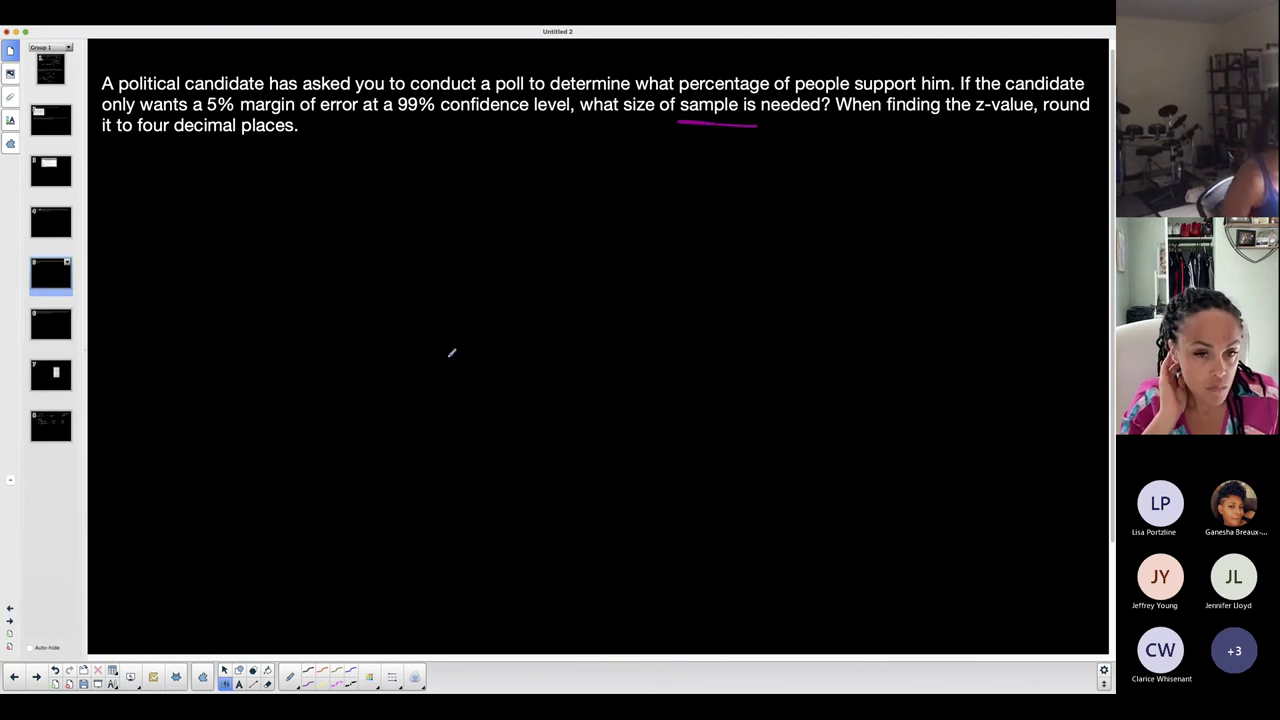
Step: Erase the pink underline, redraw it under 'sample', then go to the CI notes slide
left_click(267, 683)
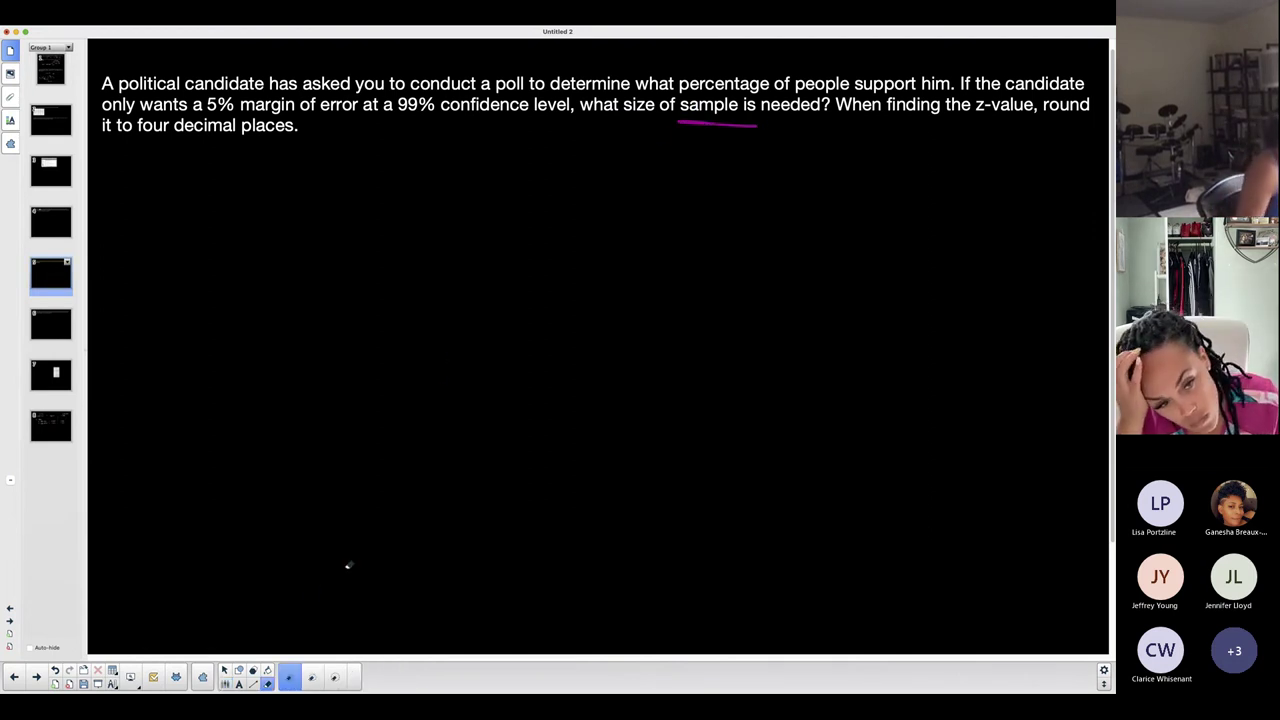
mouse_move(680, 120)
left_mouse_down()
mouse_move(758, 124)
mouse_move(680, 123)
left_mouse_up()
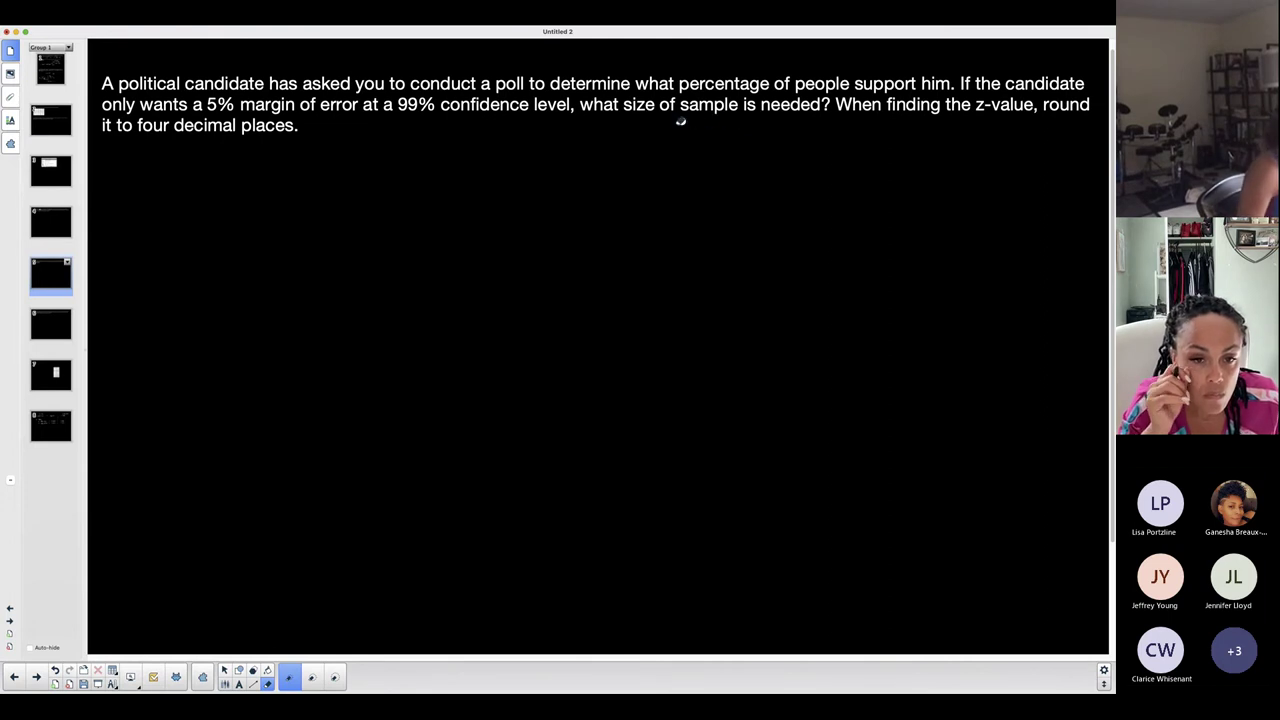
left_click(226, 683)
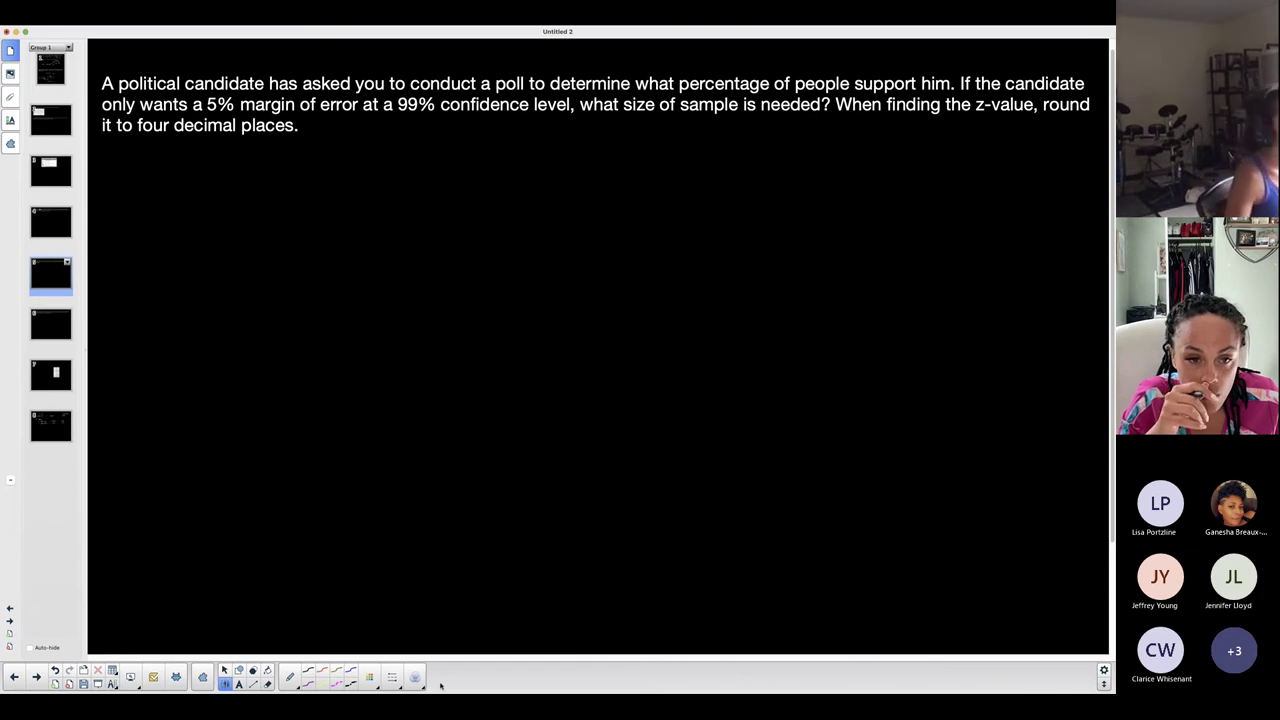
left_click_drag(676, 117, 742, 117)
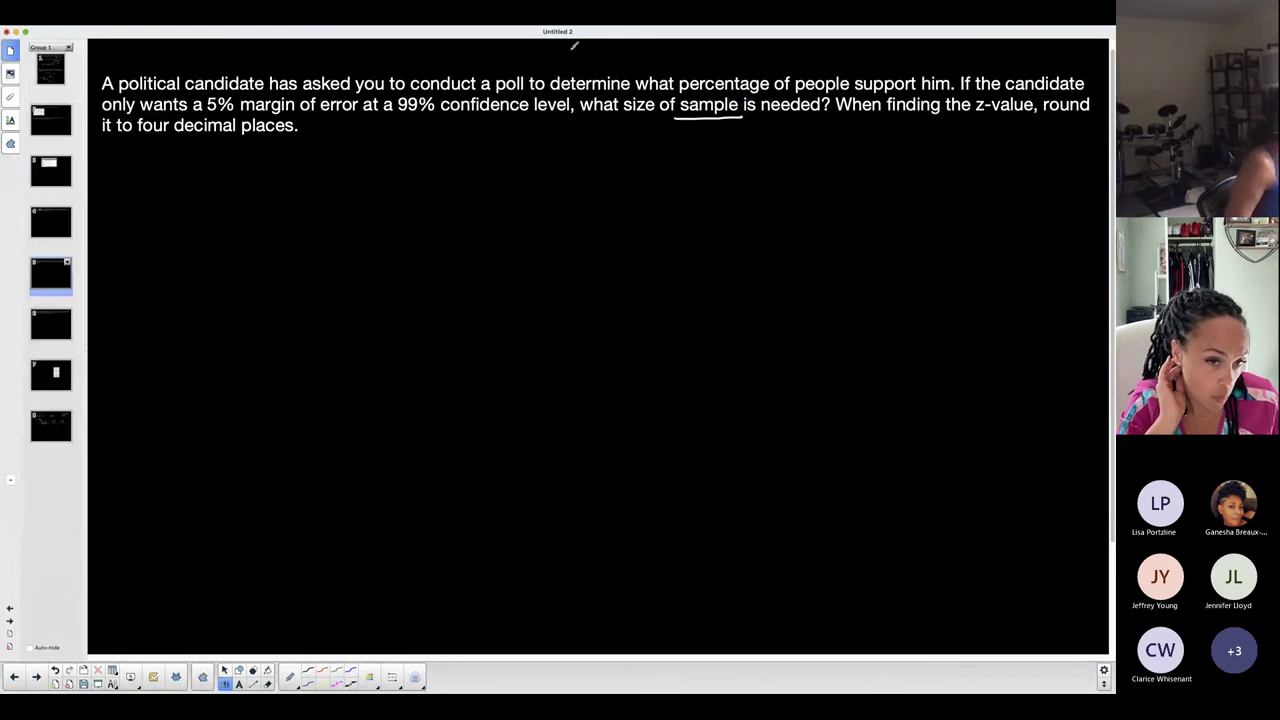
left_click(38, 428)
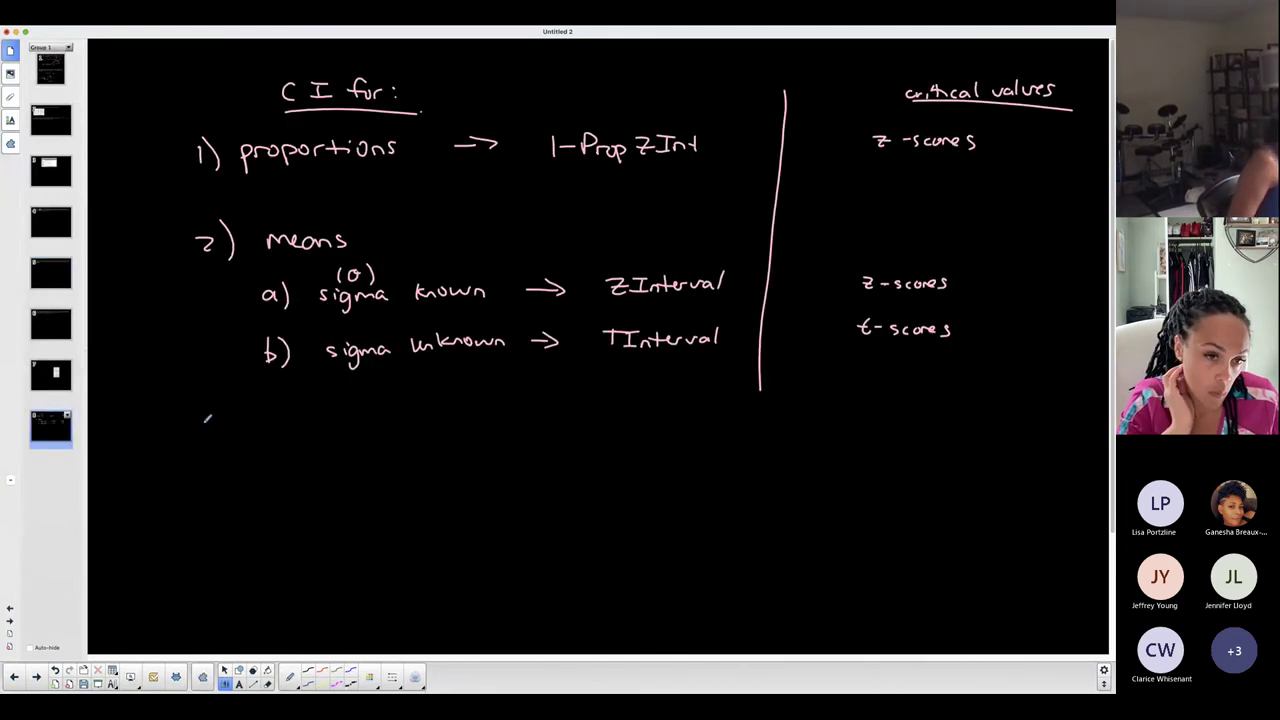
Step: Check the Sample Size Determination formulas on slide 3, then return to the poll question on slide 5
left_click(44, 172)
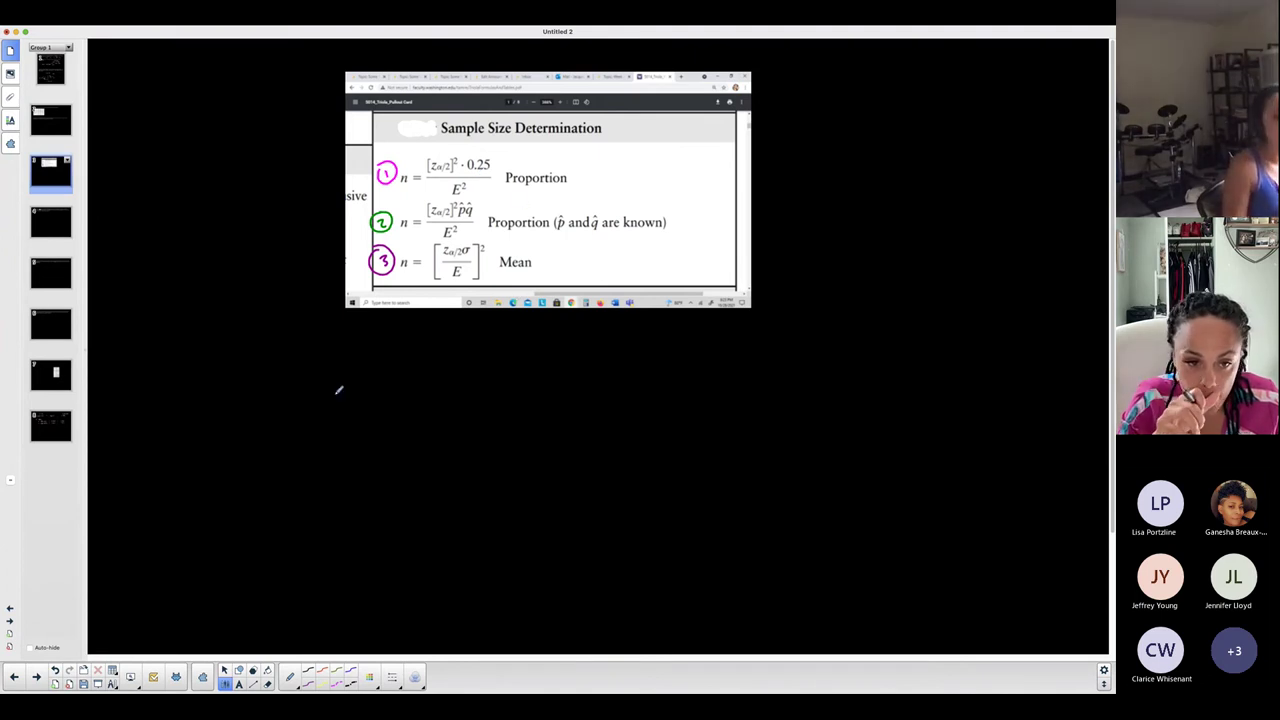
left_click(47, 270)
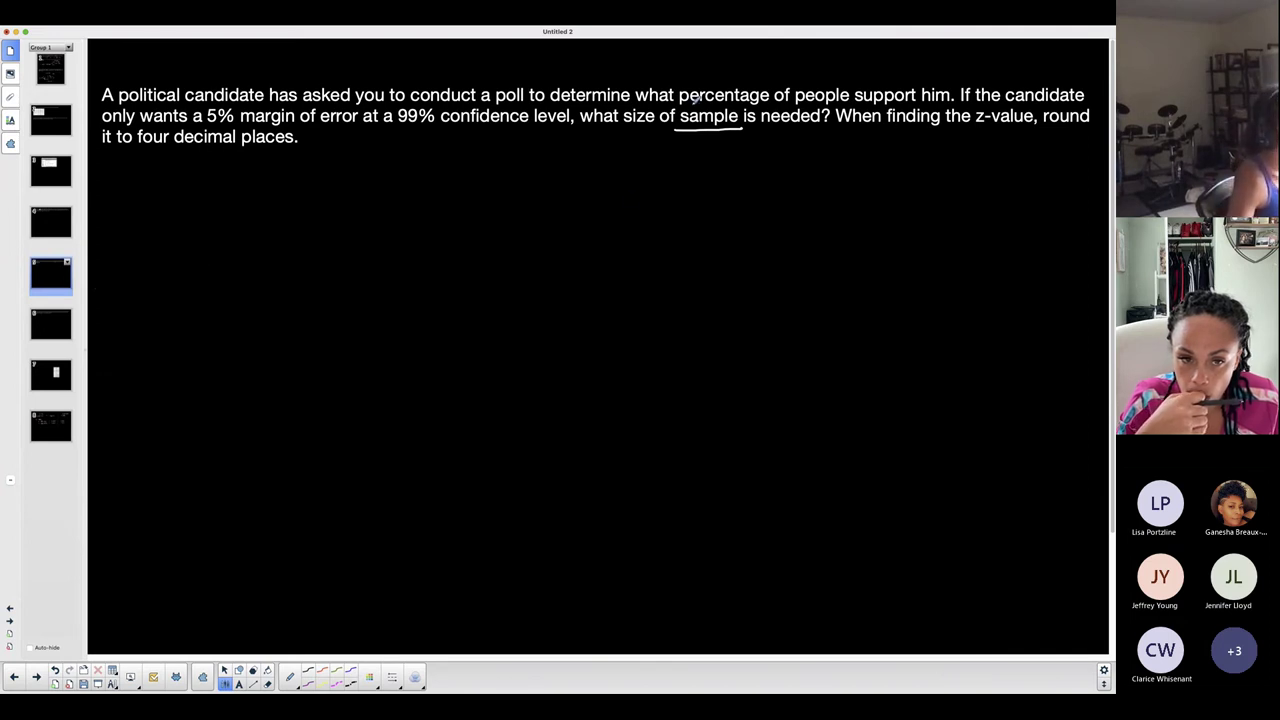
Step: Underline 'percentage of' and 'margin of error' in the poll question, writing 'proportion' above percentage
left_click_drag(681, 103, 789, 97)
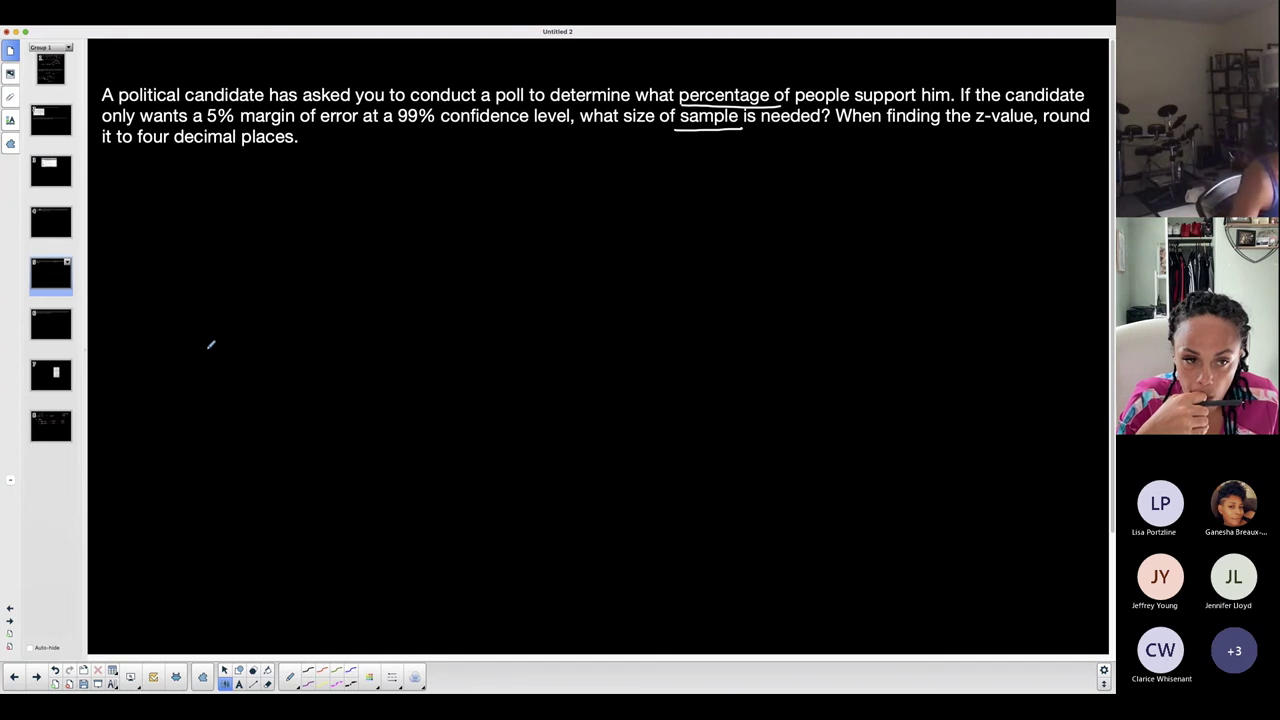
left_click_drag(699, 67, 789, 45)
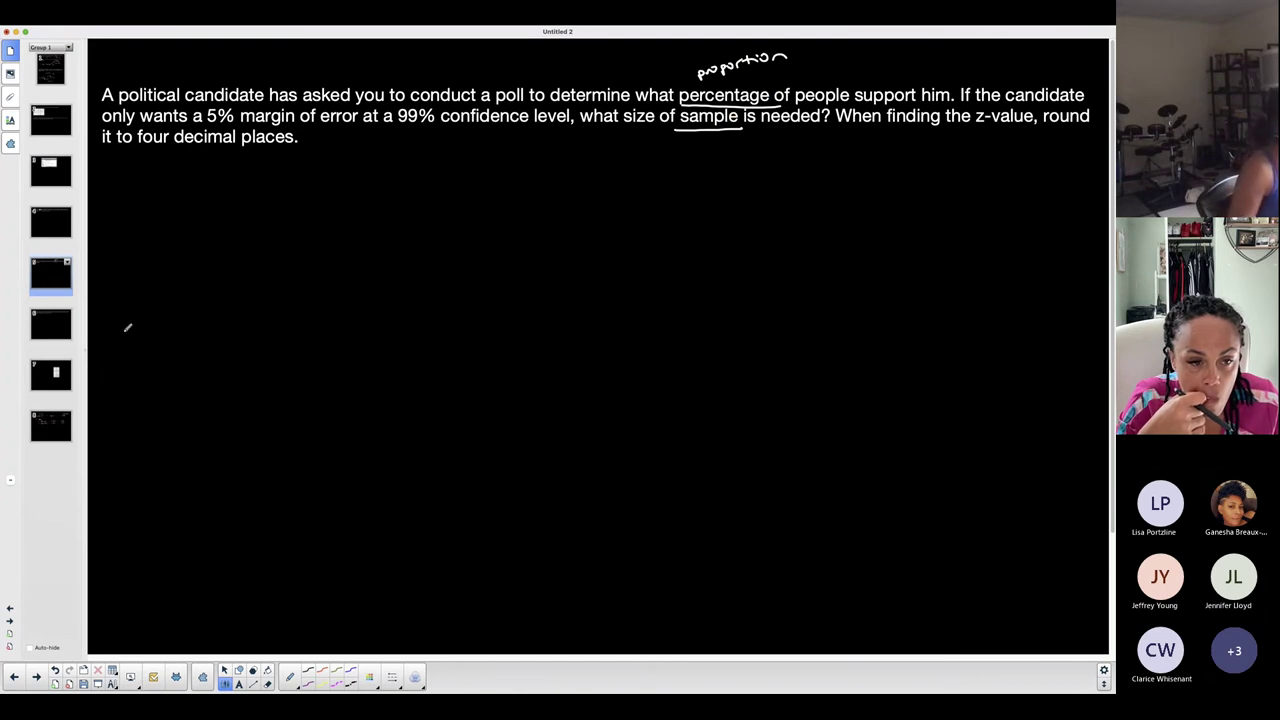
left_click(40, 167)
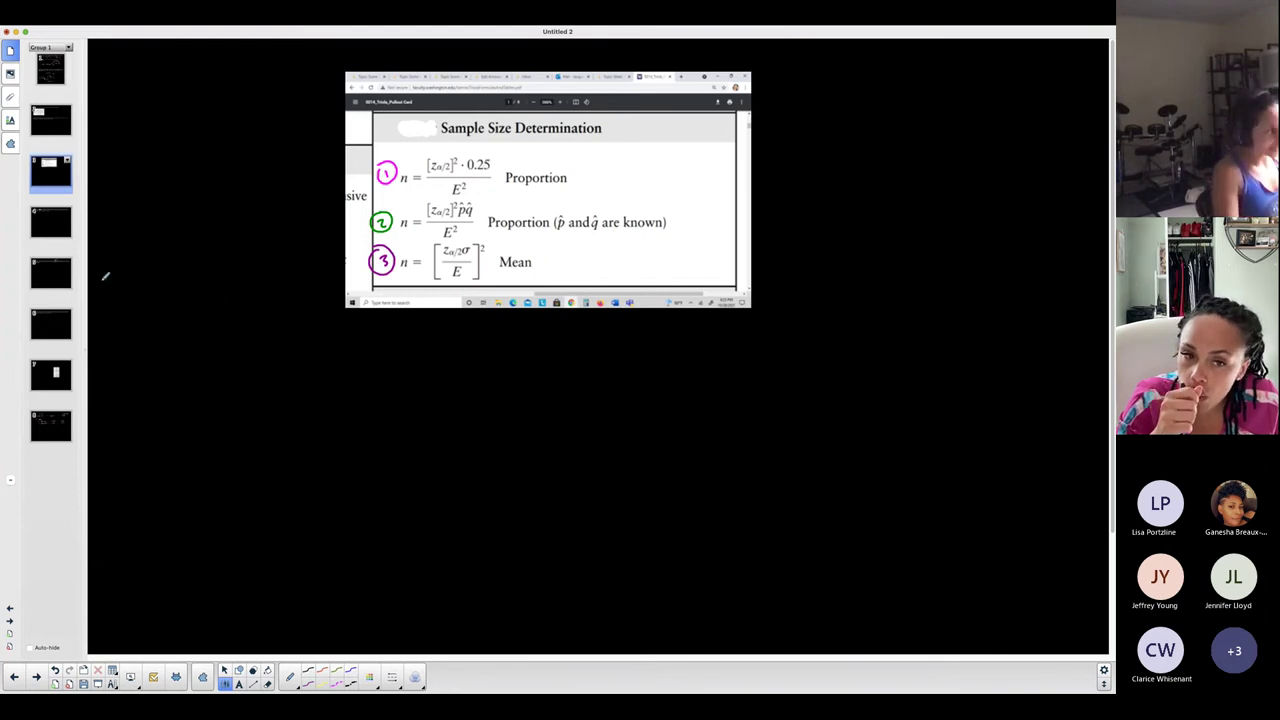
left_click(50, 272)
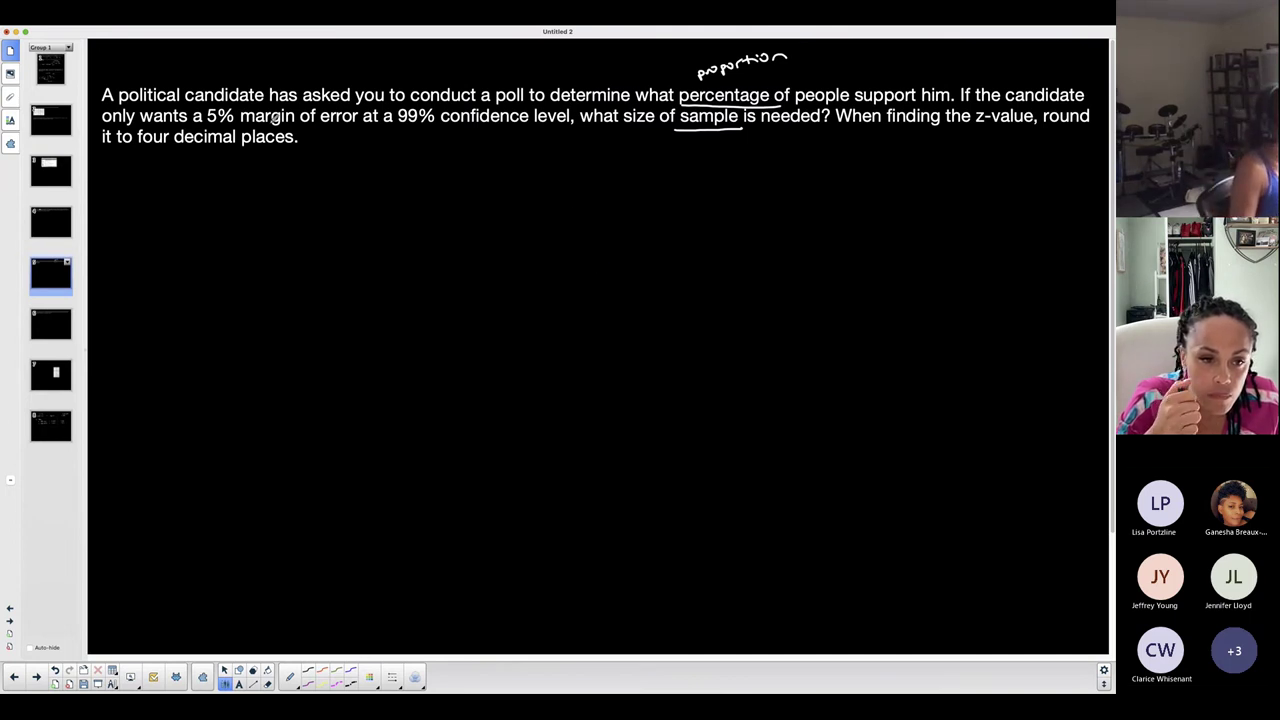
left_click_drag(242, 126, 355, 124)
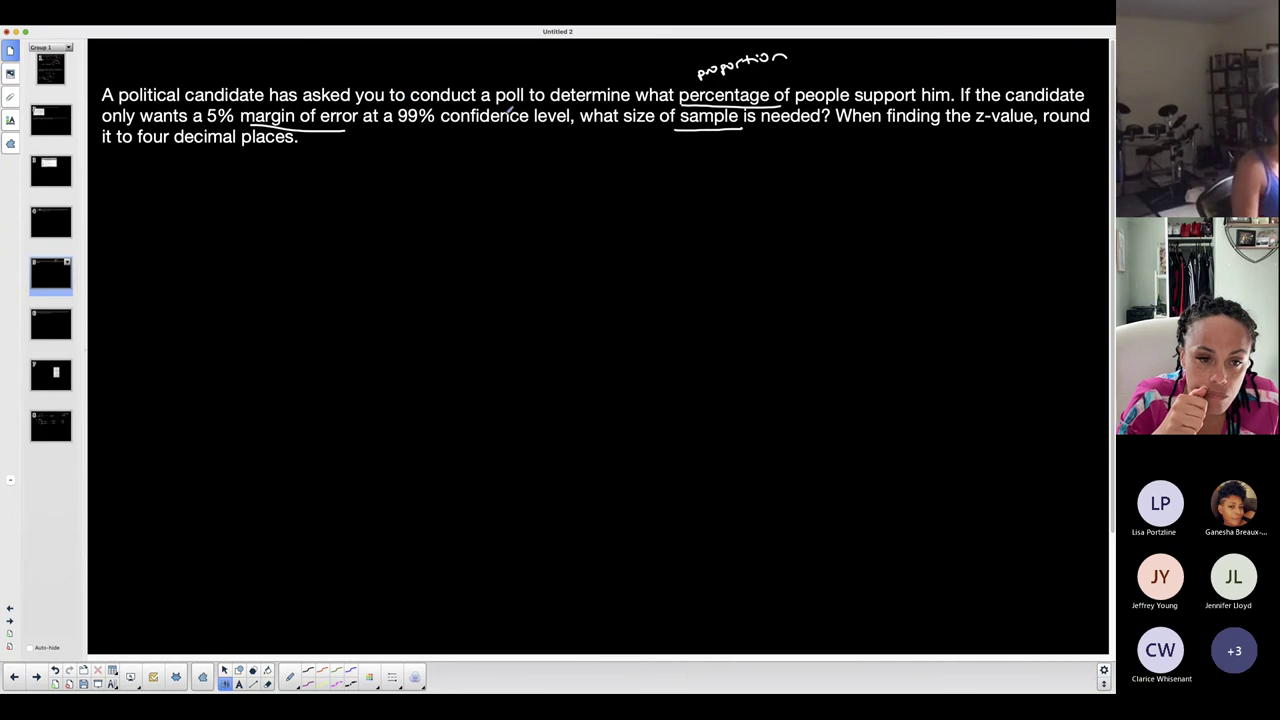
Step: Match the problem to formula 1 with a magenta circled 1 at its top-left
left_click(50, 172)
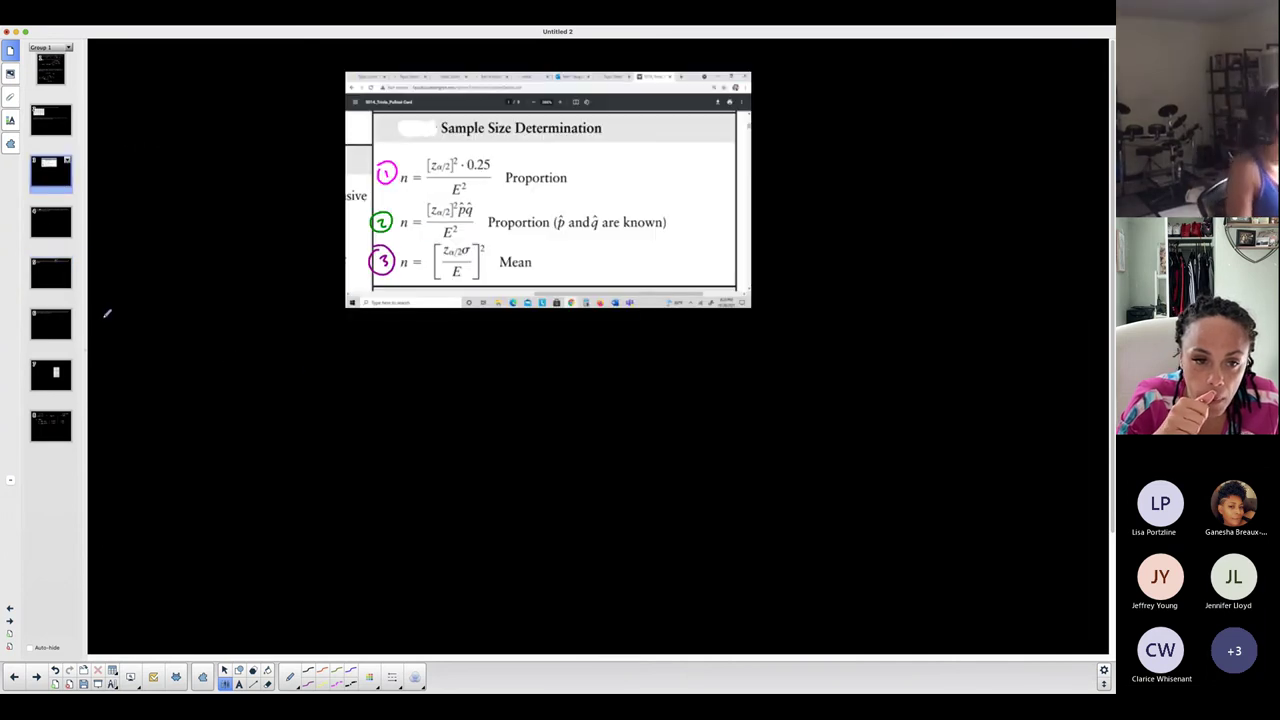
left_click(56, 284)
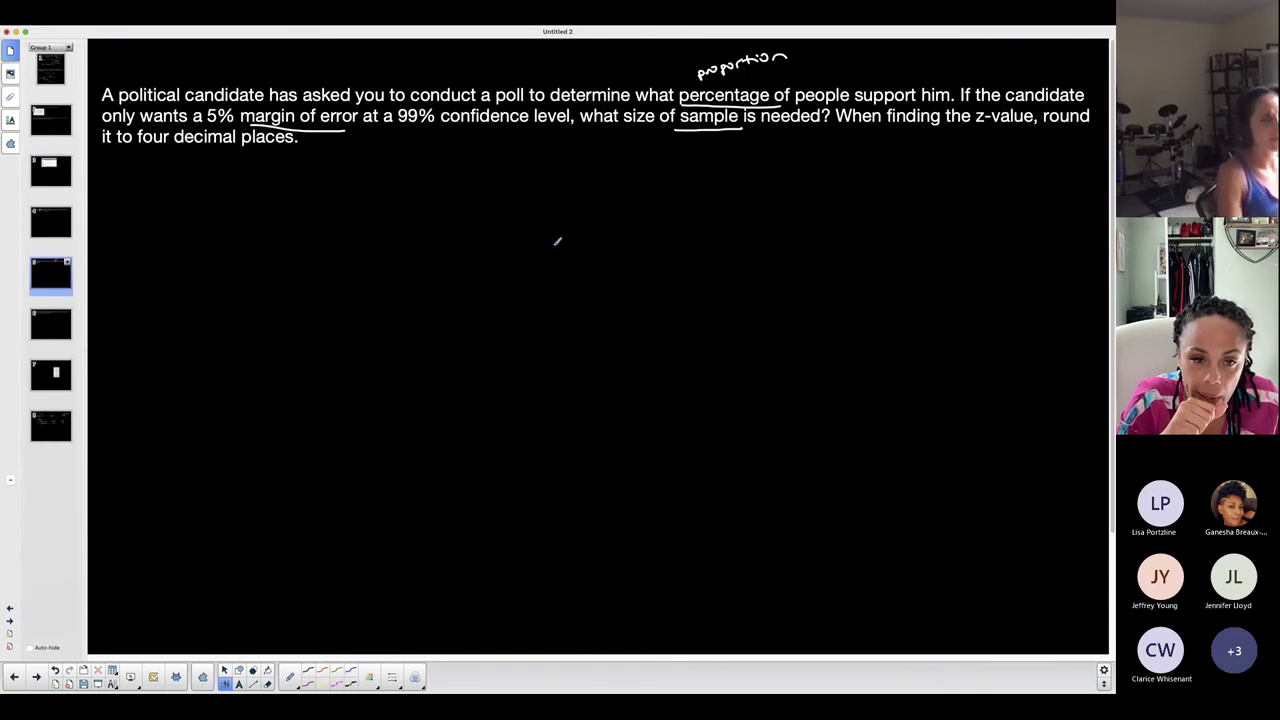
left_click(54, 180)
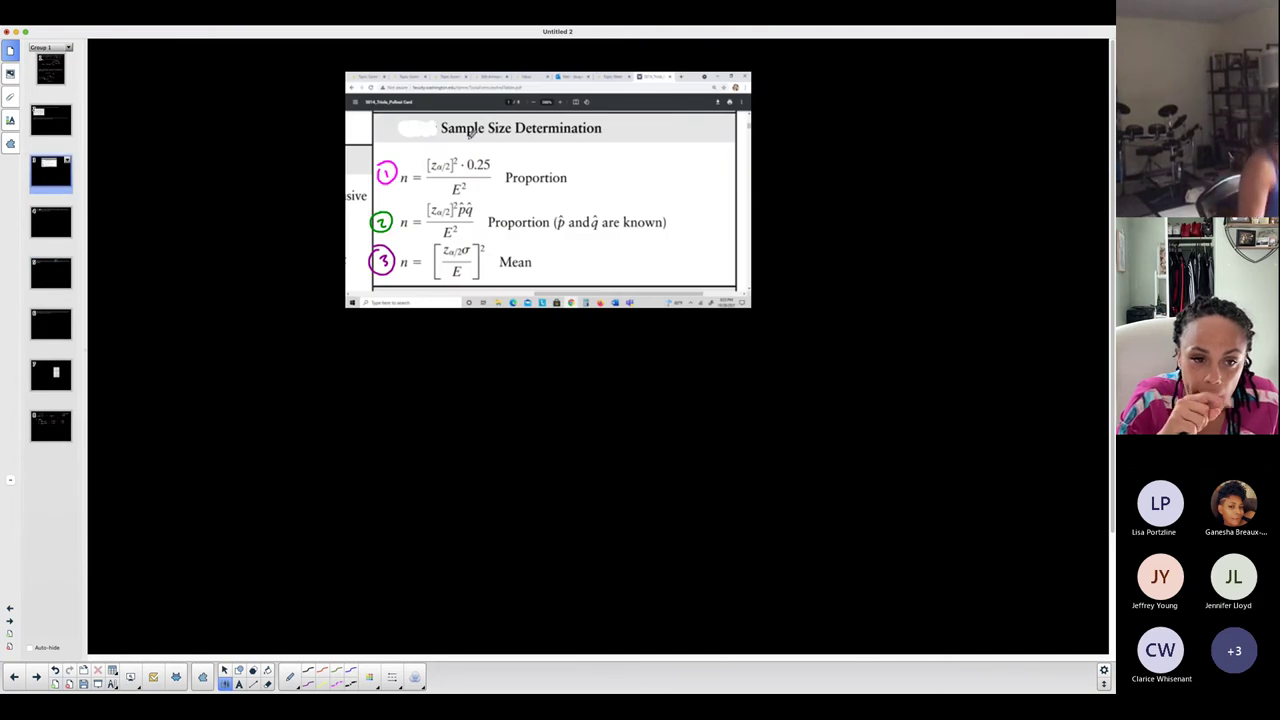
left_click(340, 684)
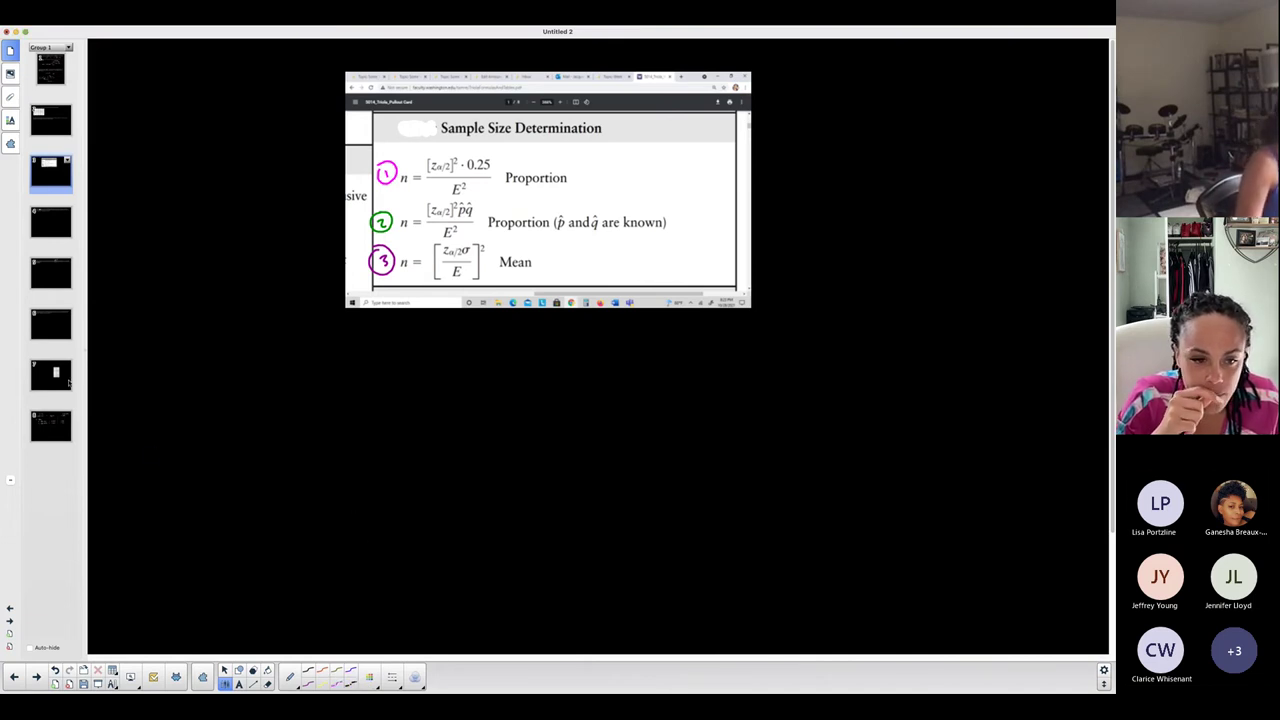
left_click(56, 275)
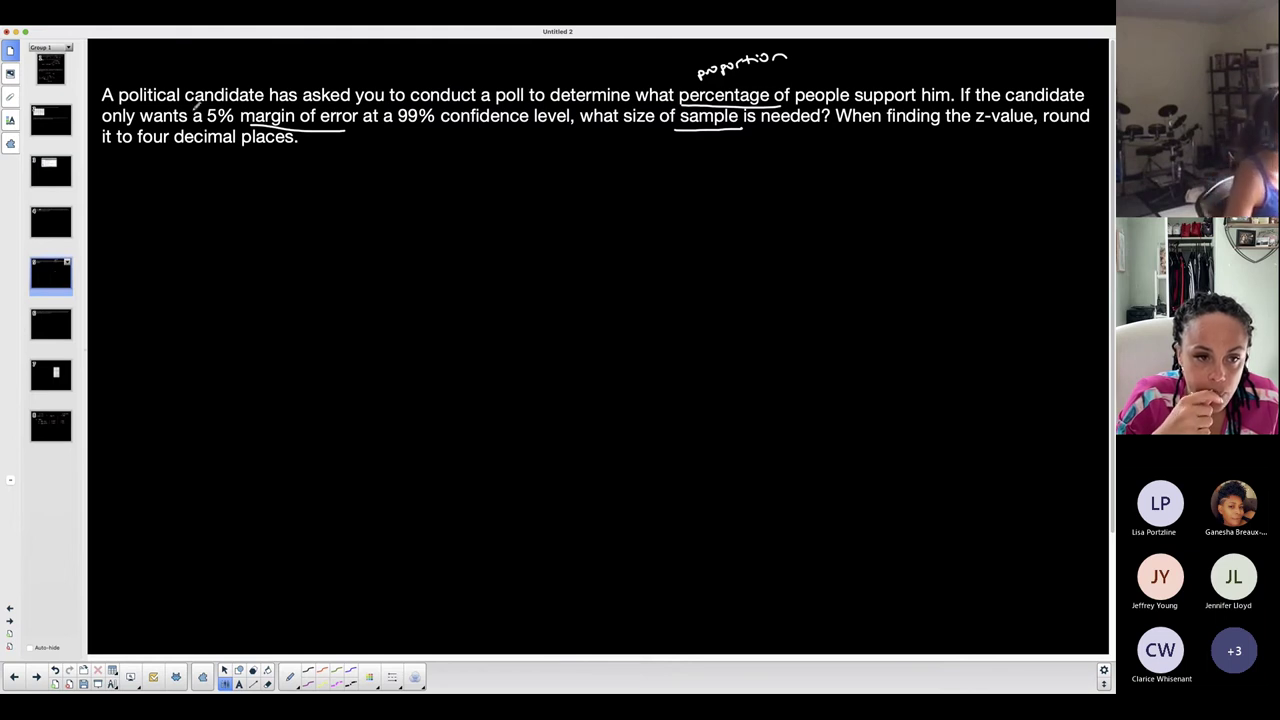
mouse_move(124, 57)
left_mouse_down()
mouse_move(125, 68)
mouse_move(113, 53)
mouse_move(138, 60)
left_mouse_up()
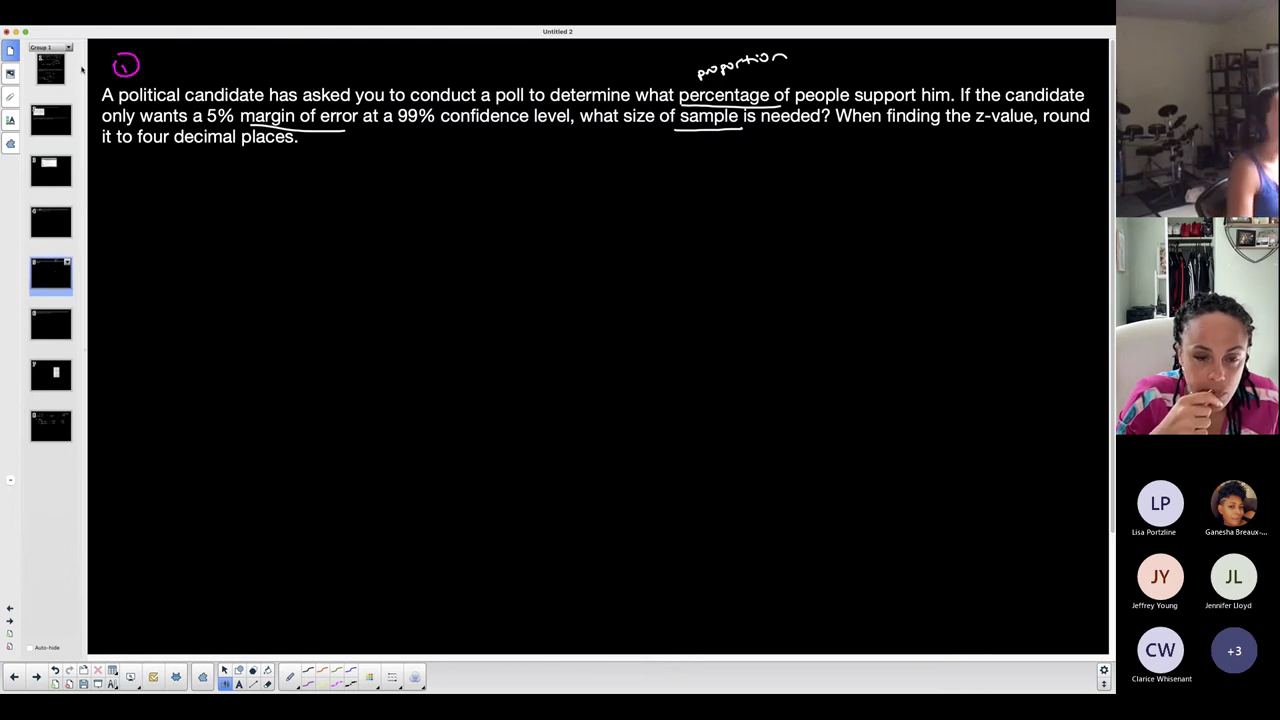